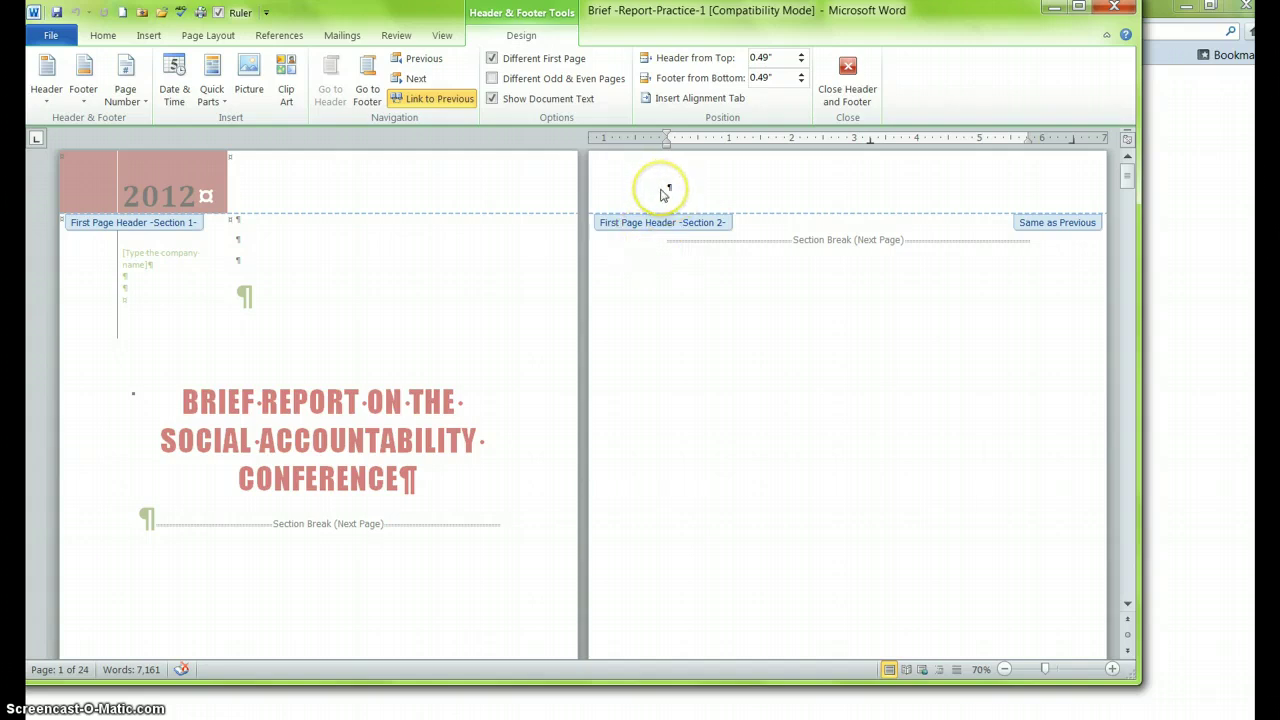
Insert a Plain Number page number at the current position in the Section 2 first page header.
left_click(660, 188)
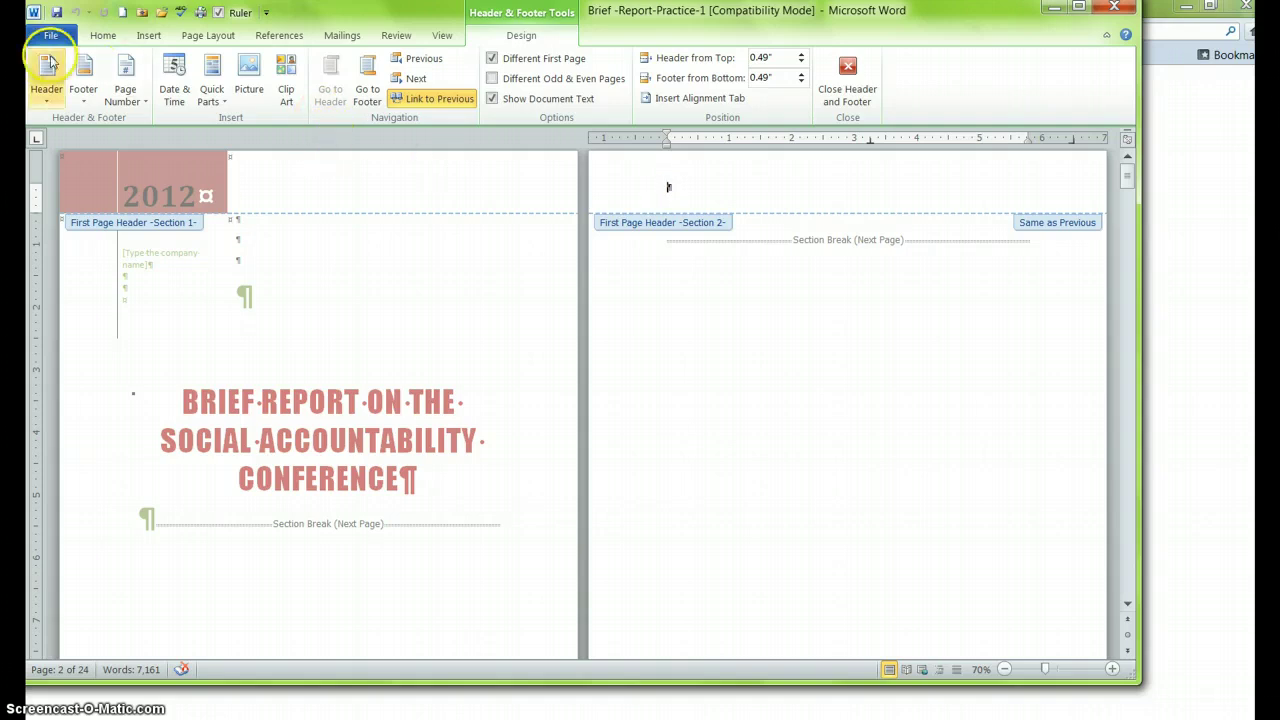
left_click(122, 72)
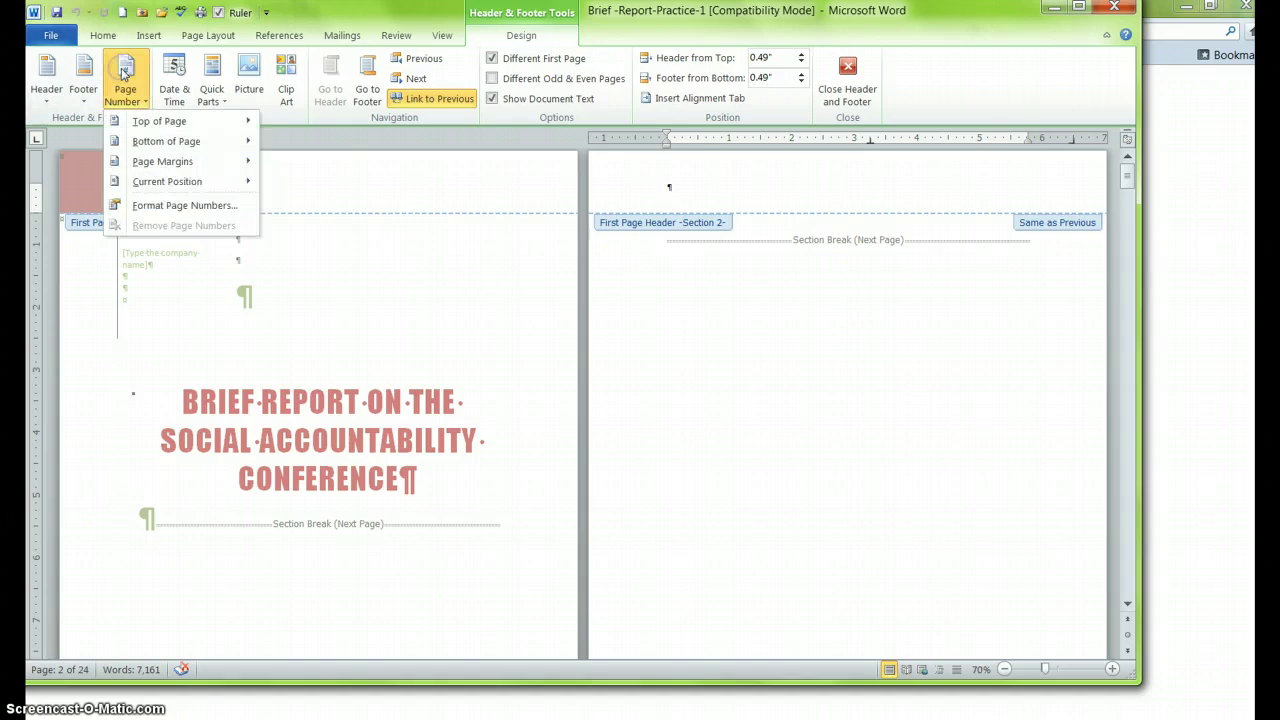
mouse_move(143, 181)
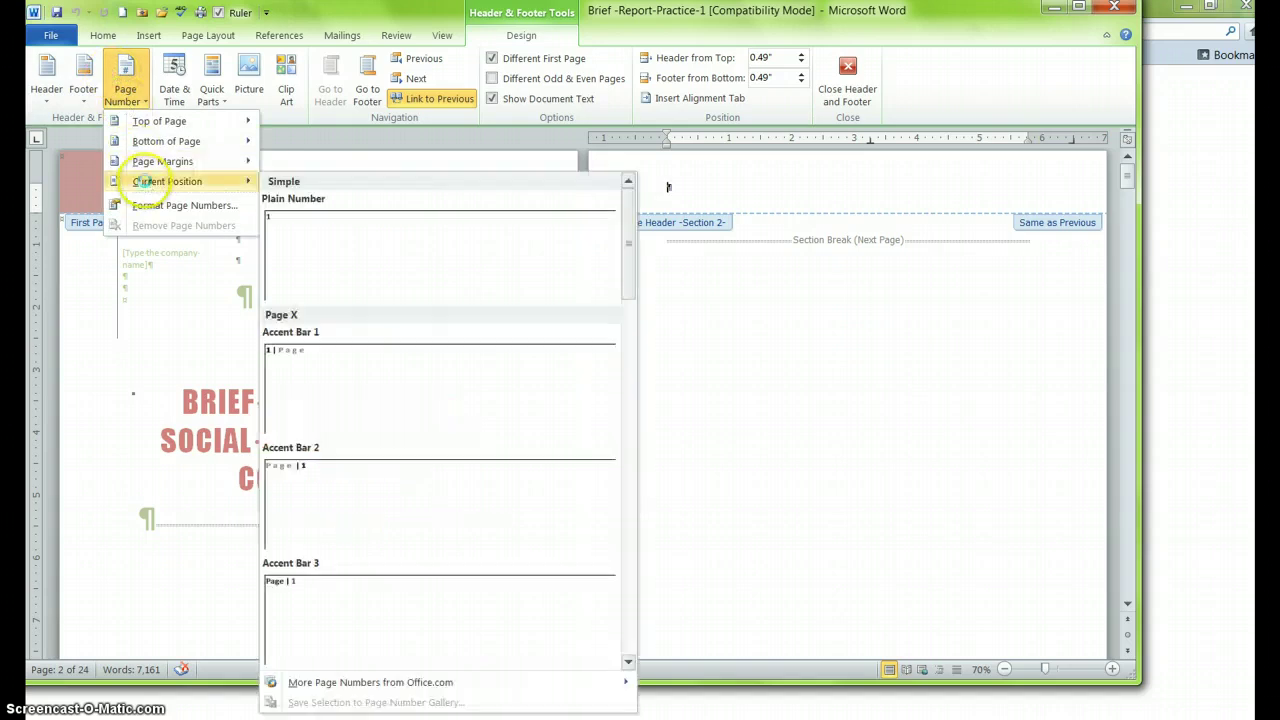
left_click(307, 245)
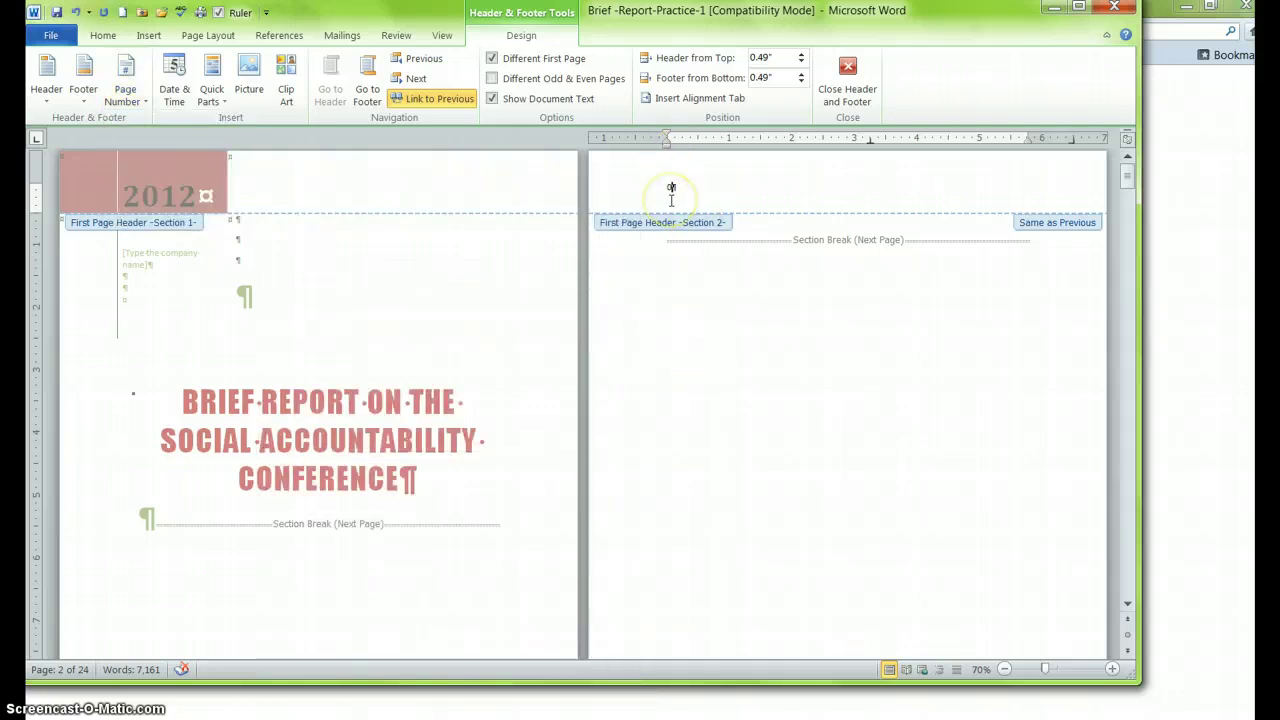
Examine the page numbers in the headers of Sections 2, 3 and 4 across the report's opening pages.
scroll(671, 195, "down", 10)
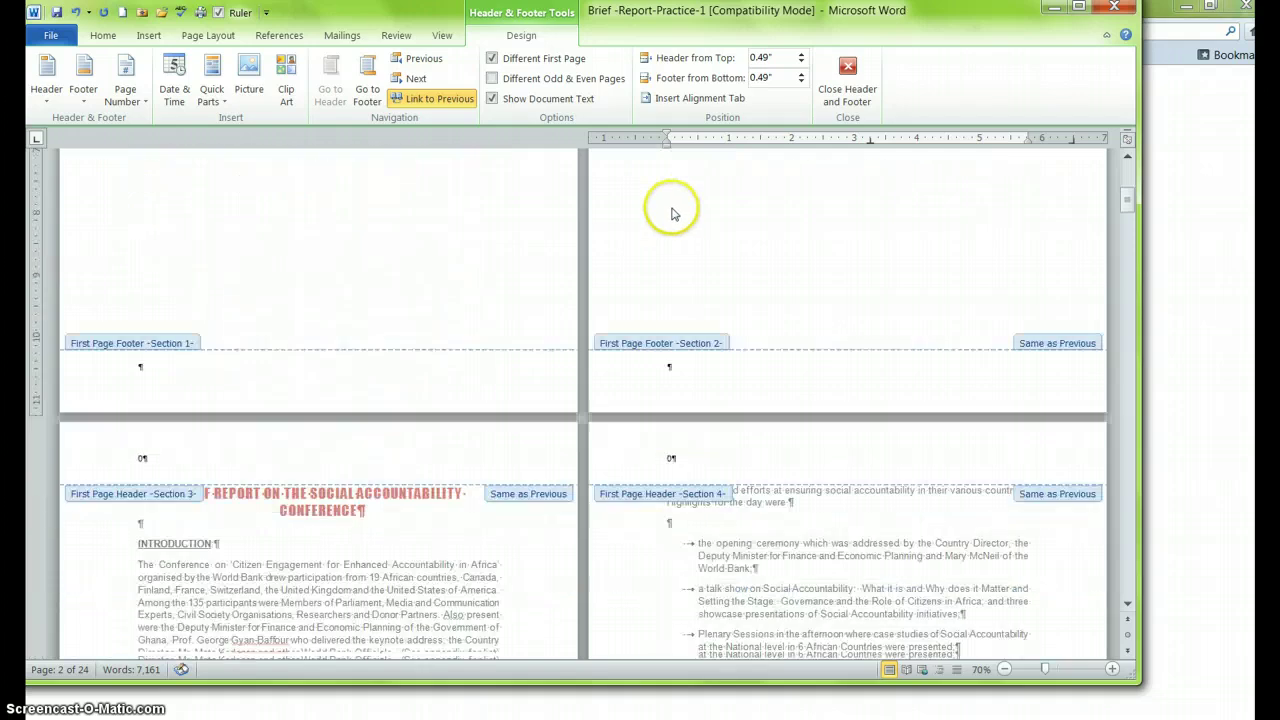
scroll(672, 212, "down", 5)
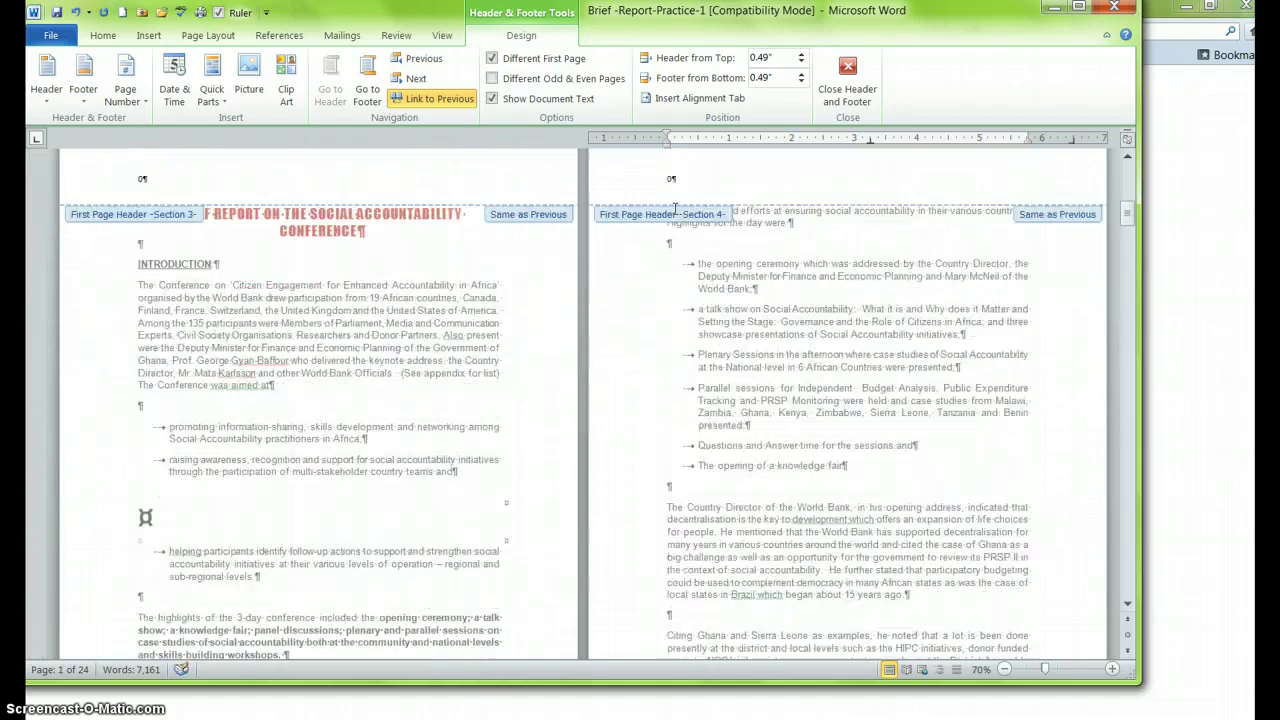
scroll(675, 210, "down", 10)
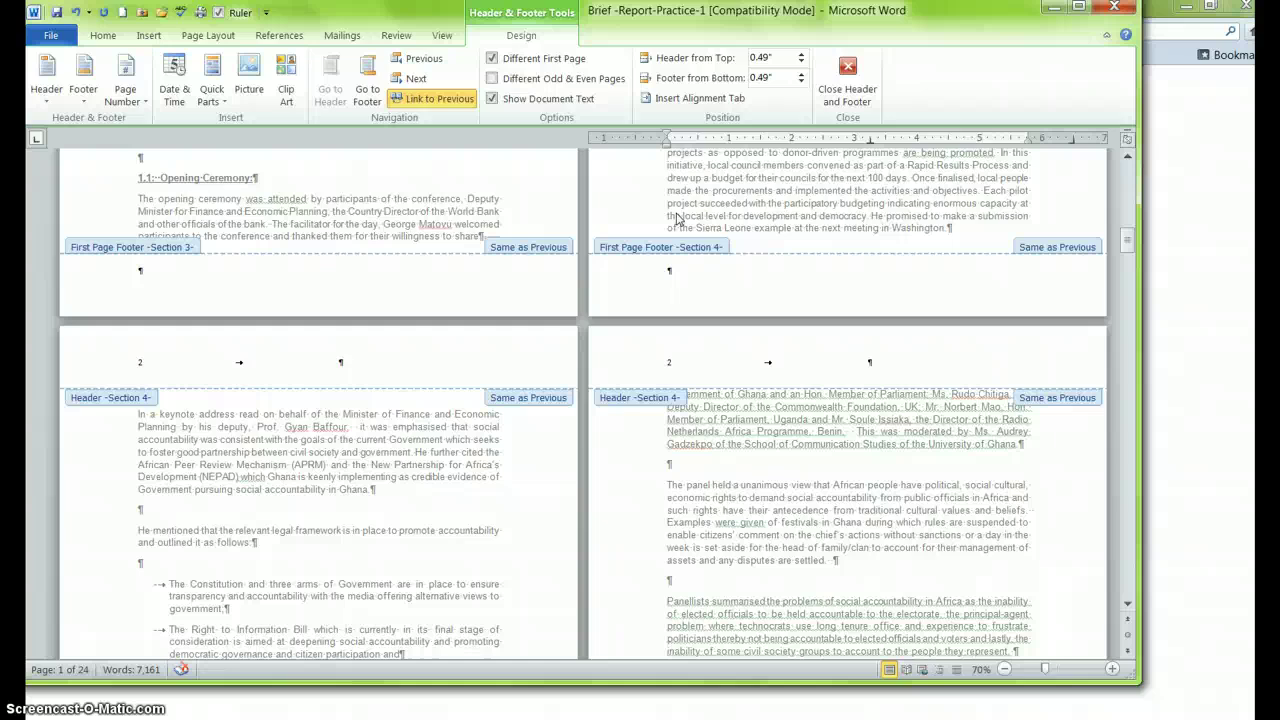
scroll(677, 219, "down", 8)
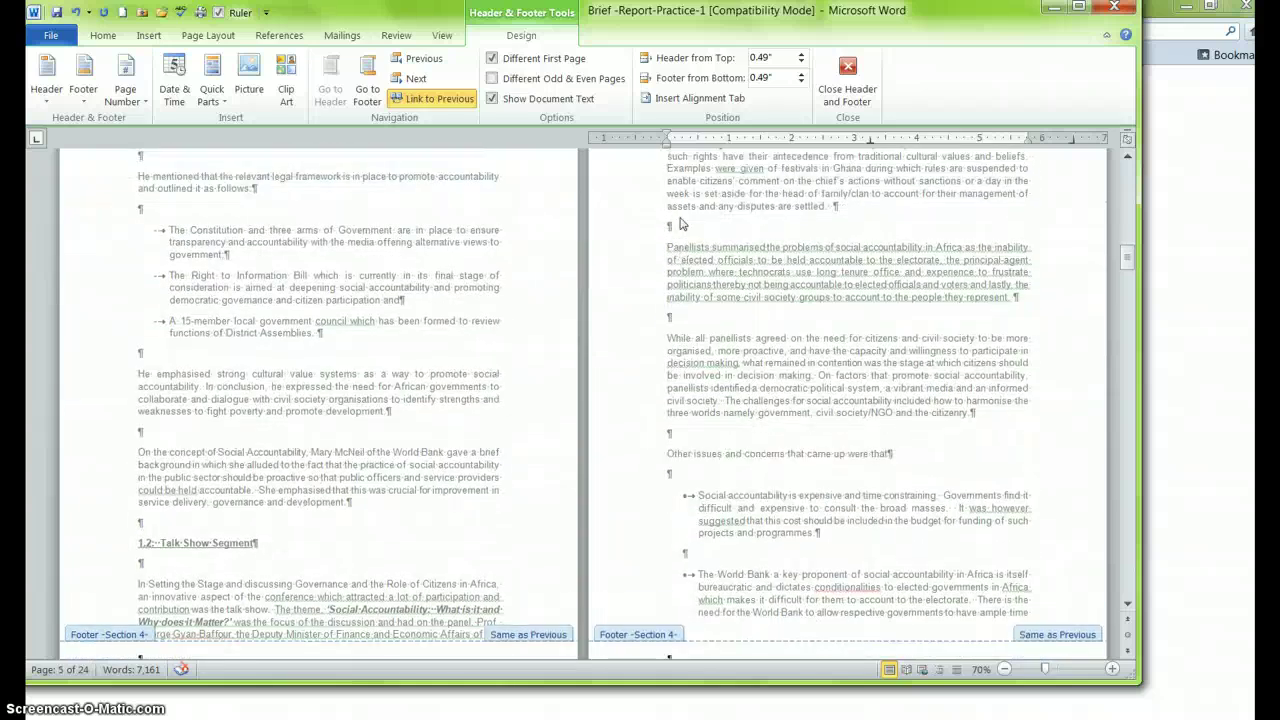
scroll(679, 222, "up", 10)
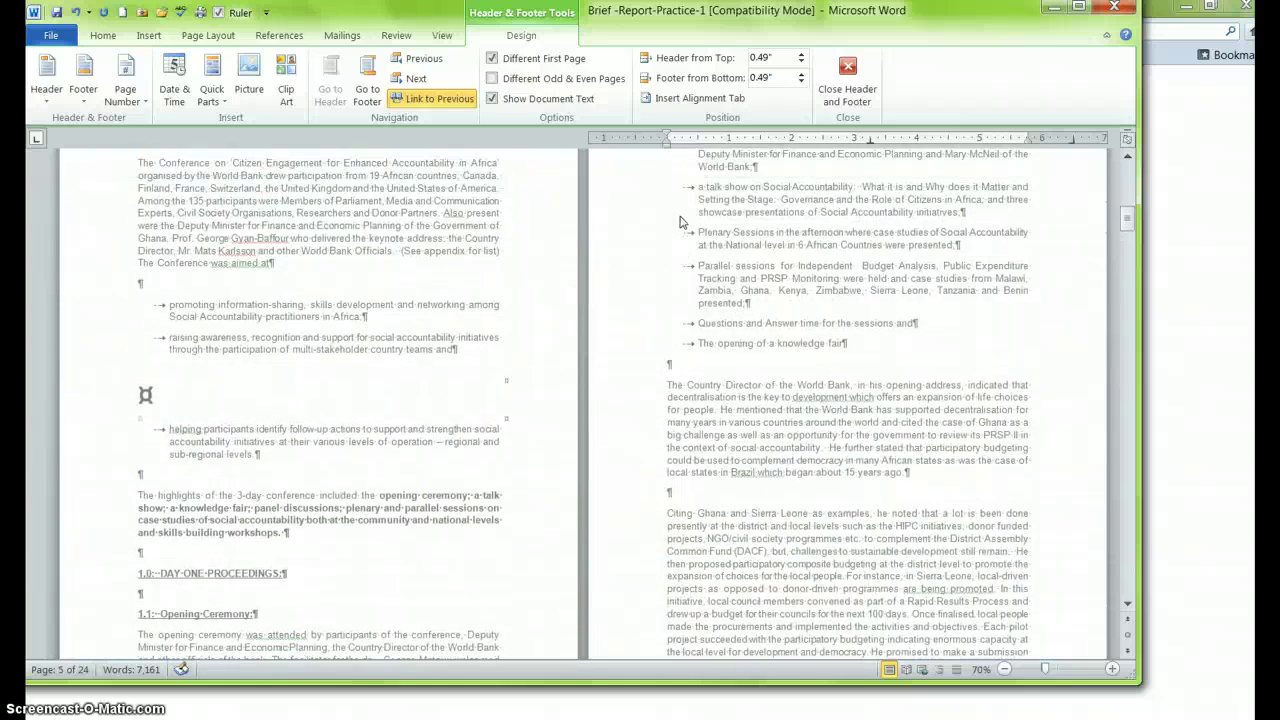
scroll(679, 222, "up", 4)
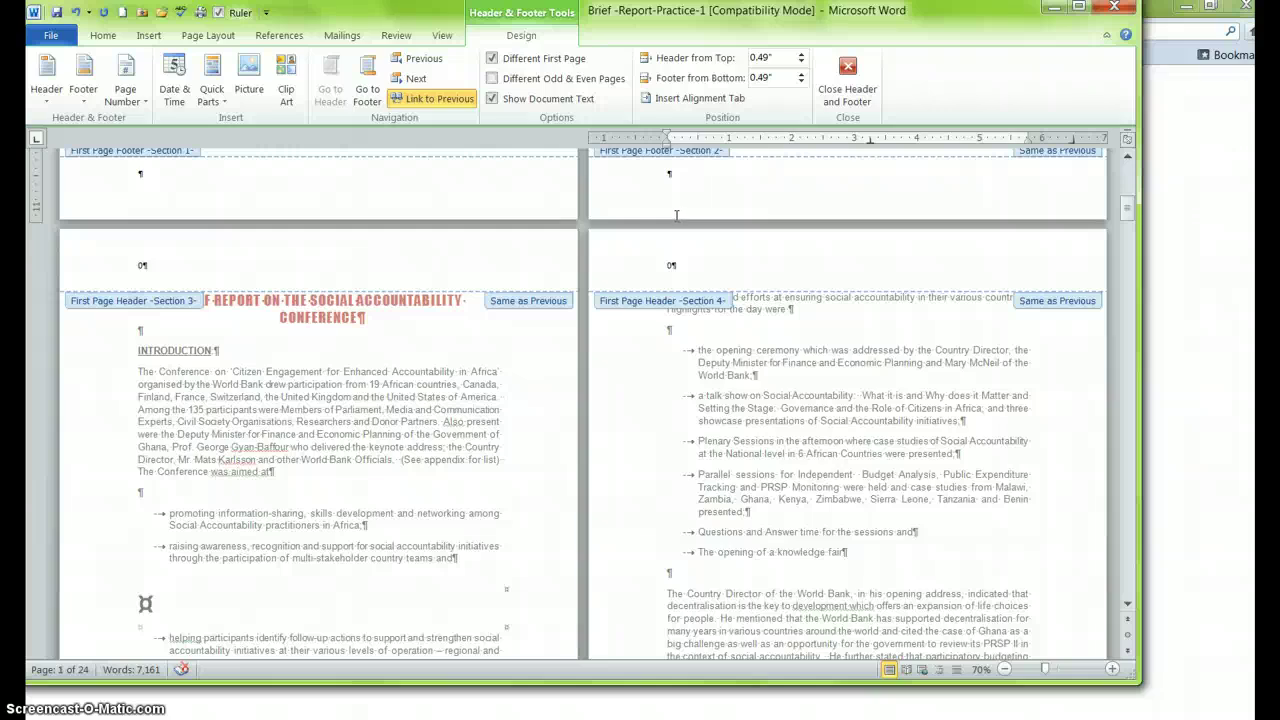
scroll(675, 215, "up", 10)
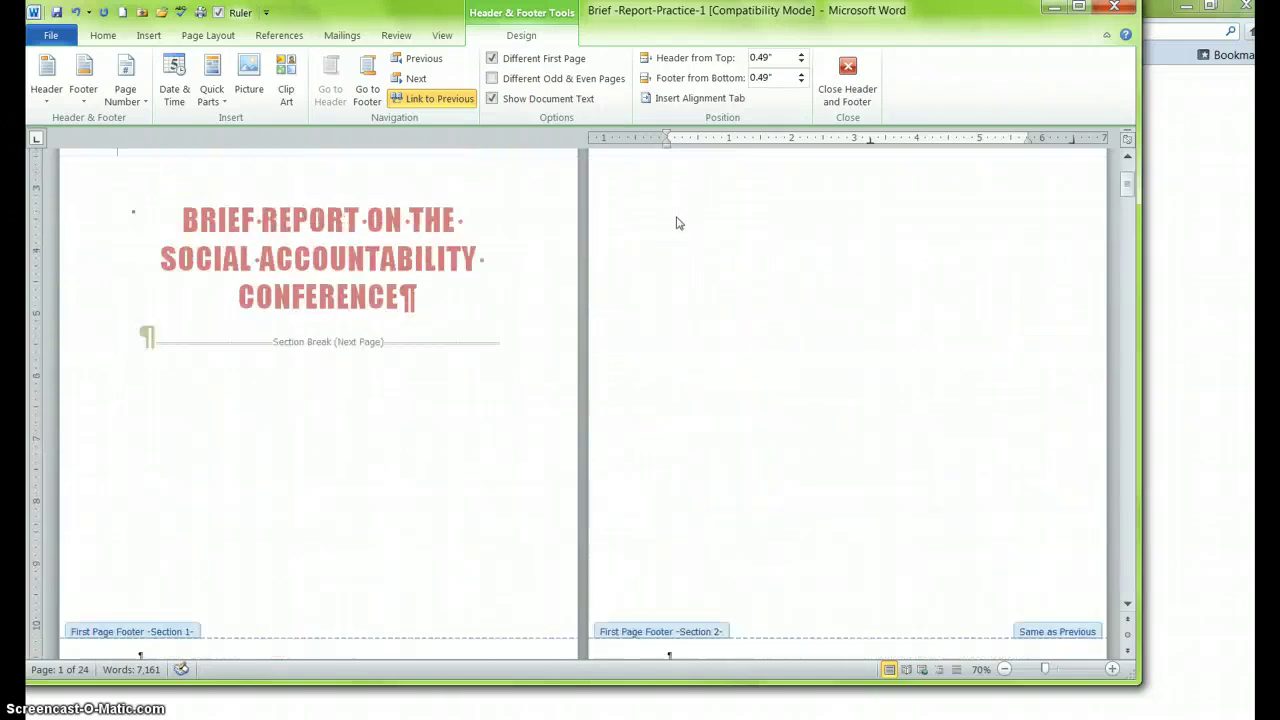
Delete the page number from the Section 2 first page header.
left_click(671, 198)
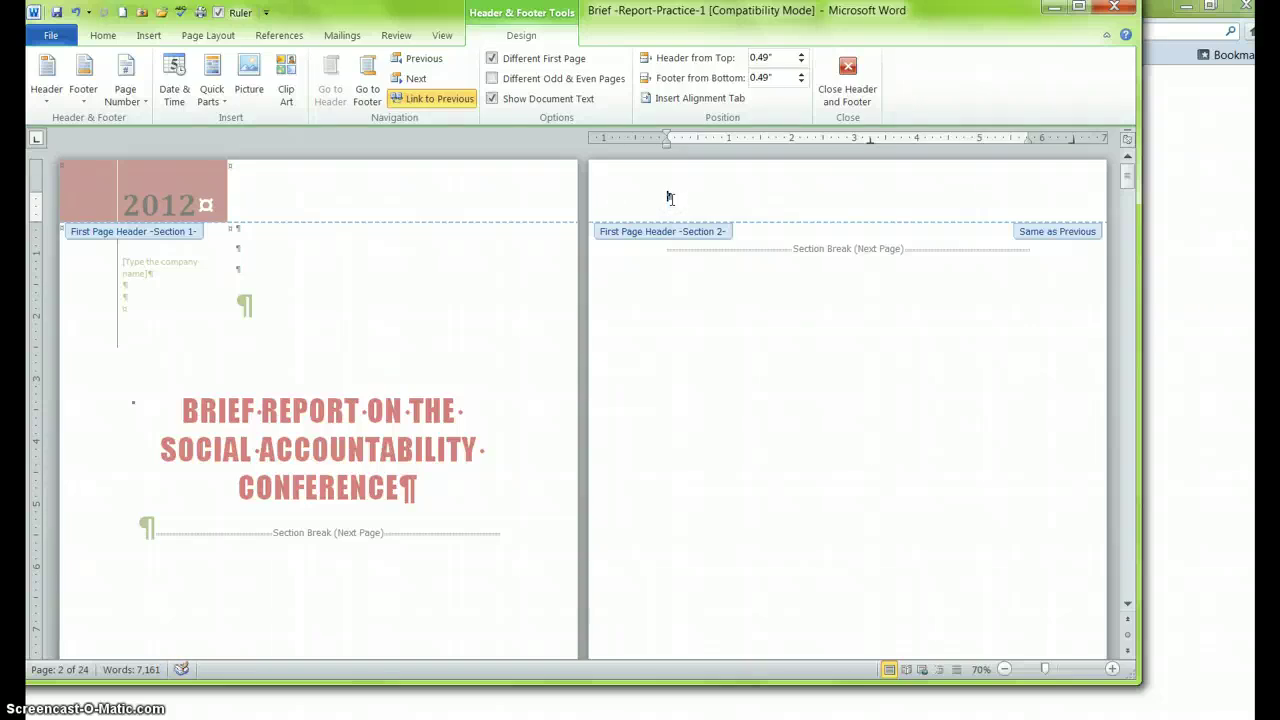
left_click(678, 245)
left_click(688, 282)
left_click(415, 299)
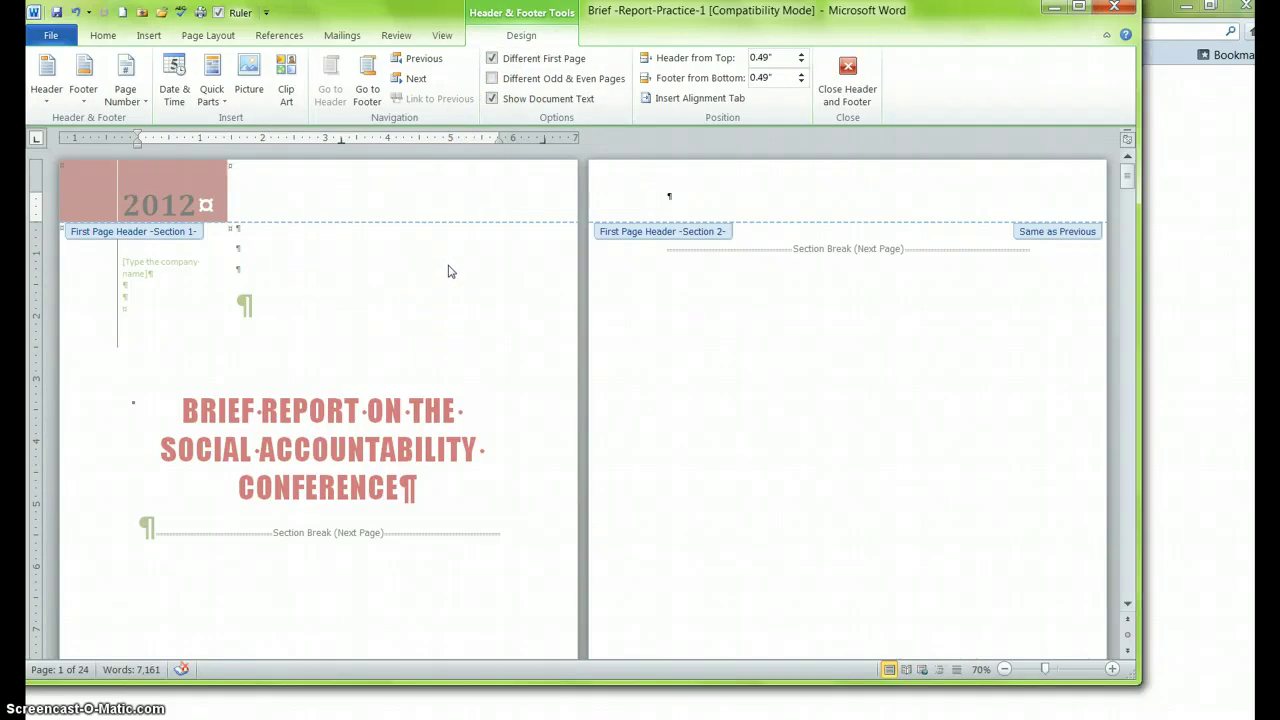
Turn off Different First Page for the headers of Sections 2, 3 and 4.
left_click(664, 196)
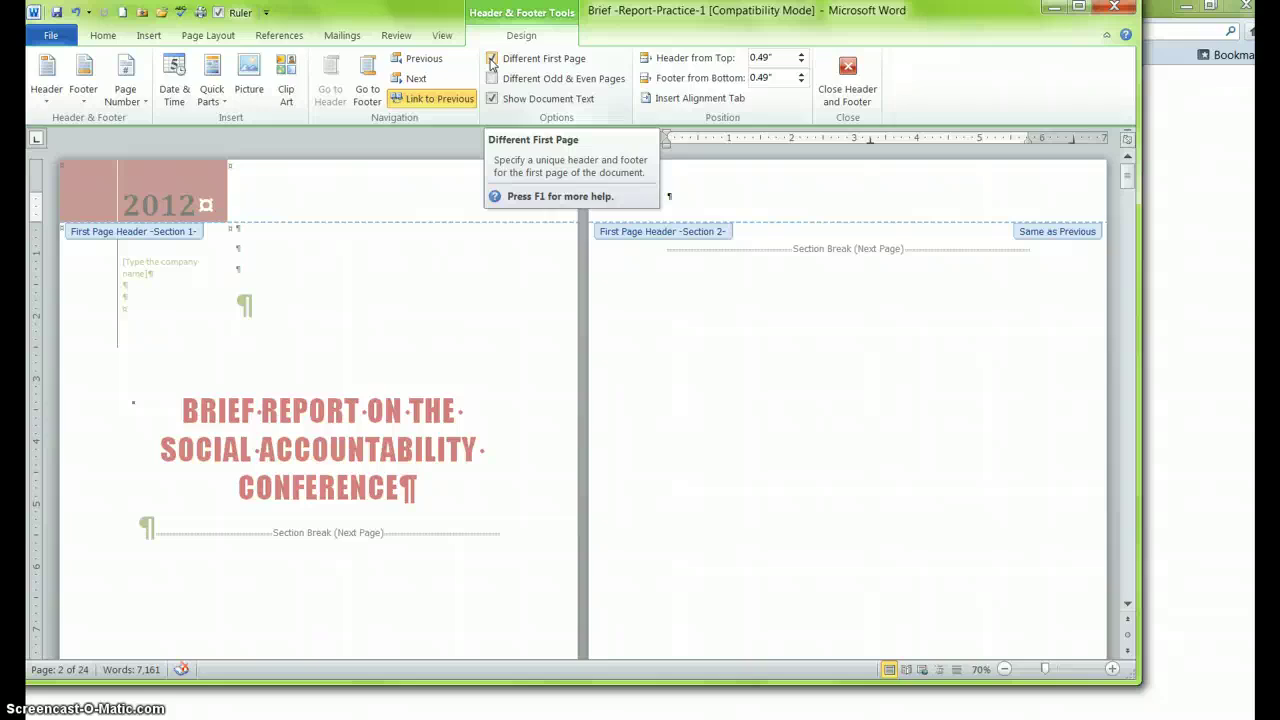
left_click(490, 59)
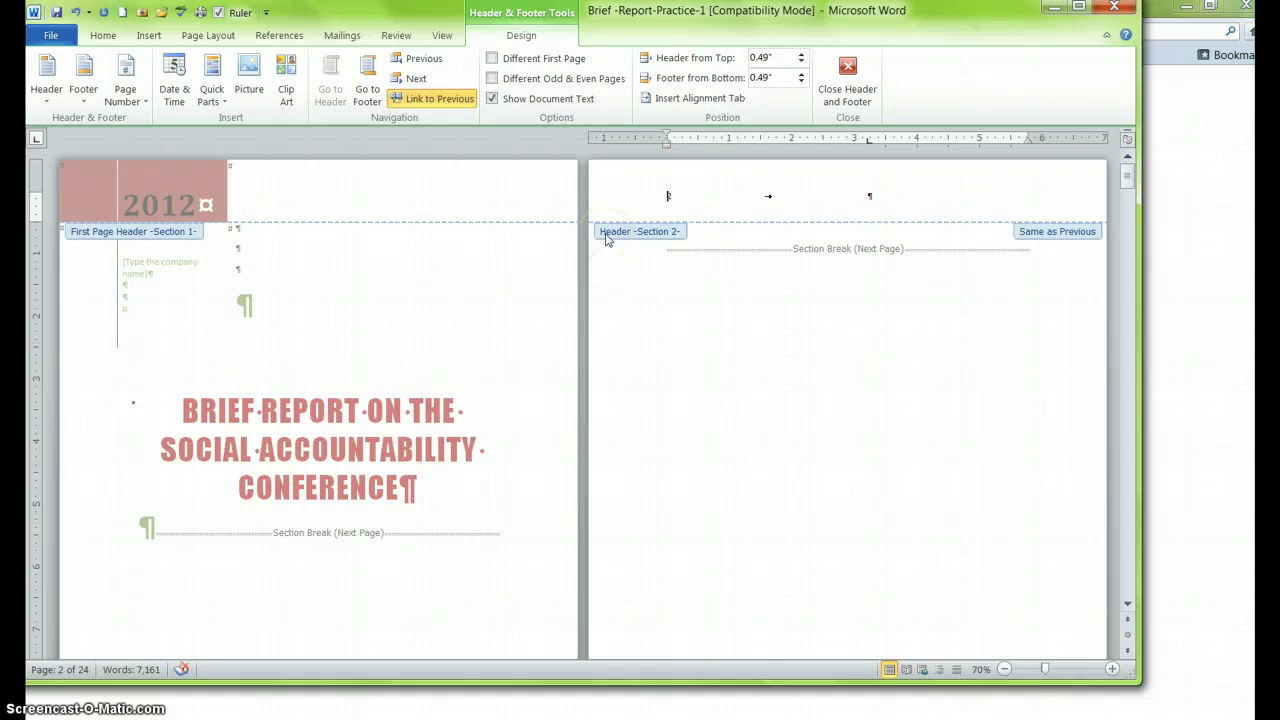
scroll(606, 241, "down", 10)
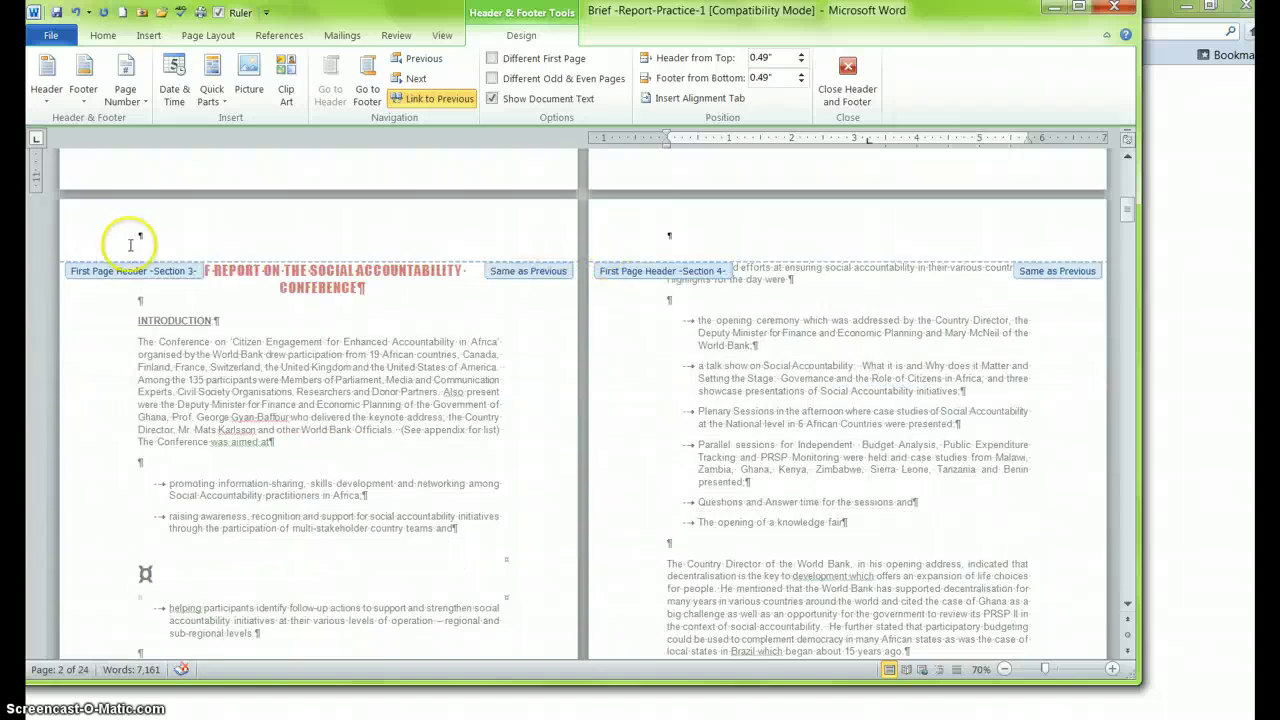
left_click(136, 238)
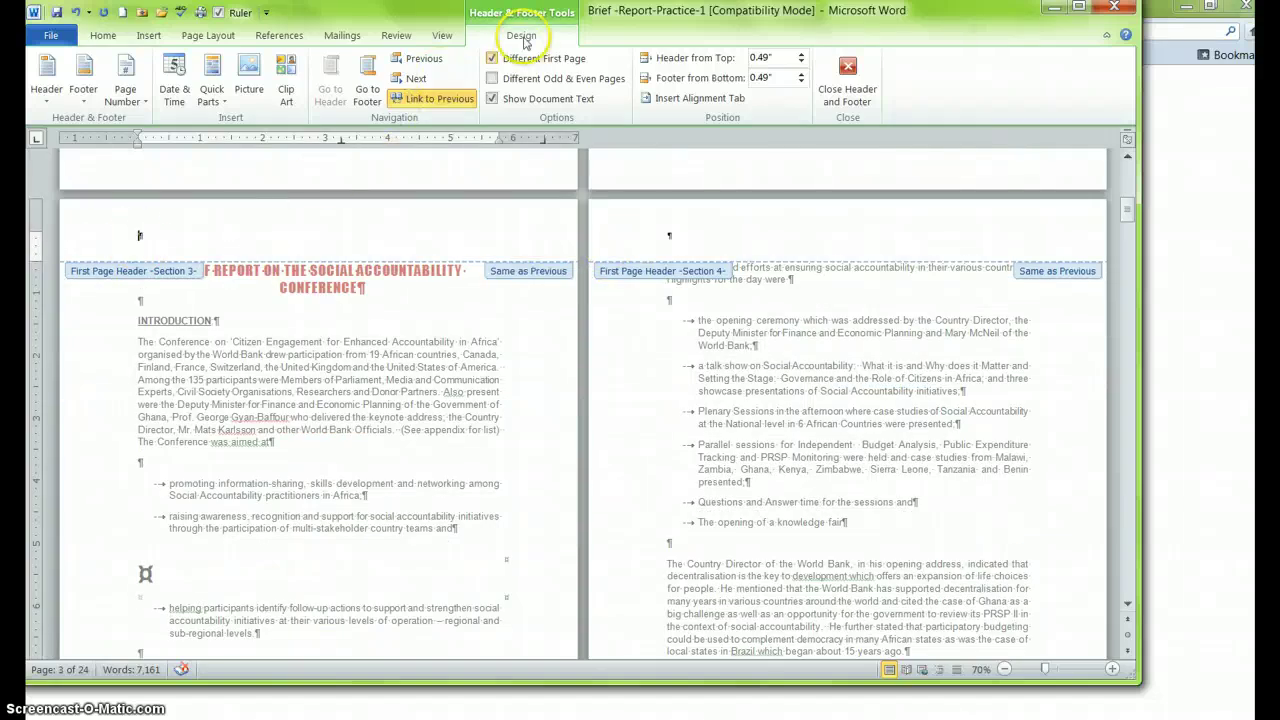
left_click(491, 59)
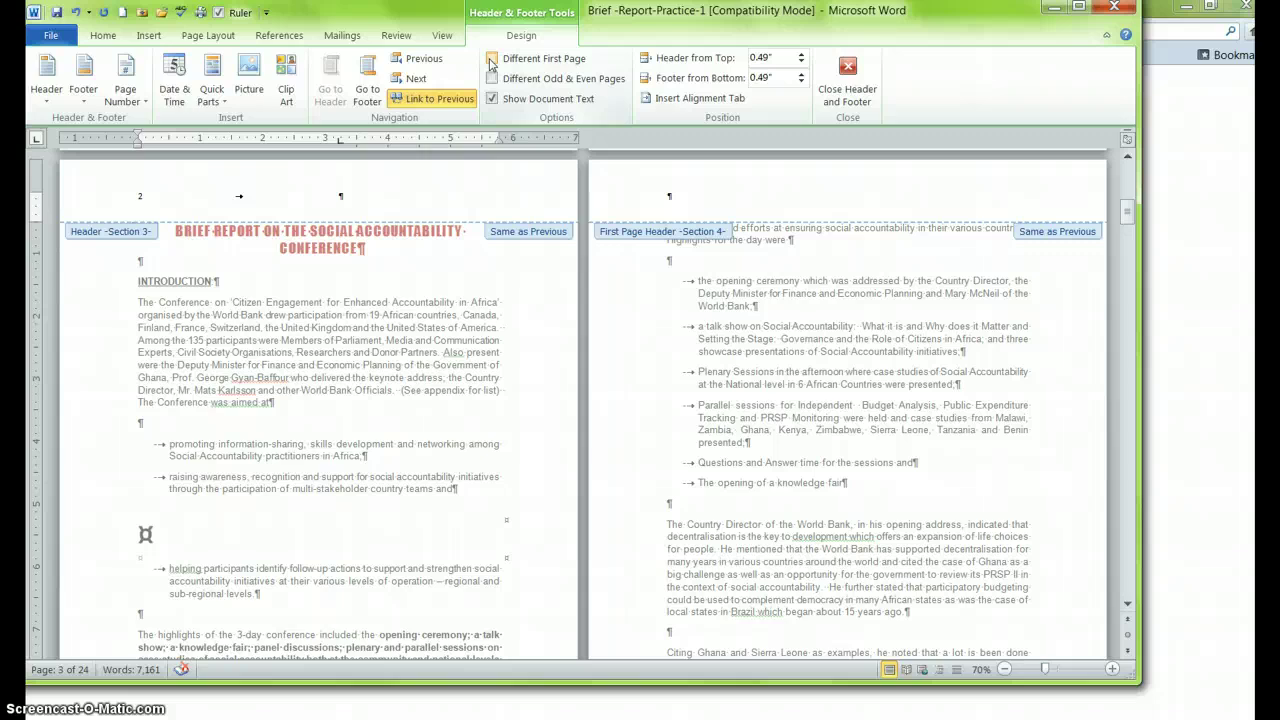
left_click(660, 196)
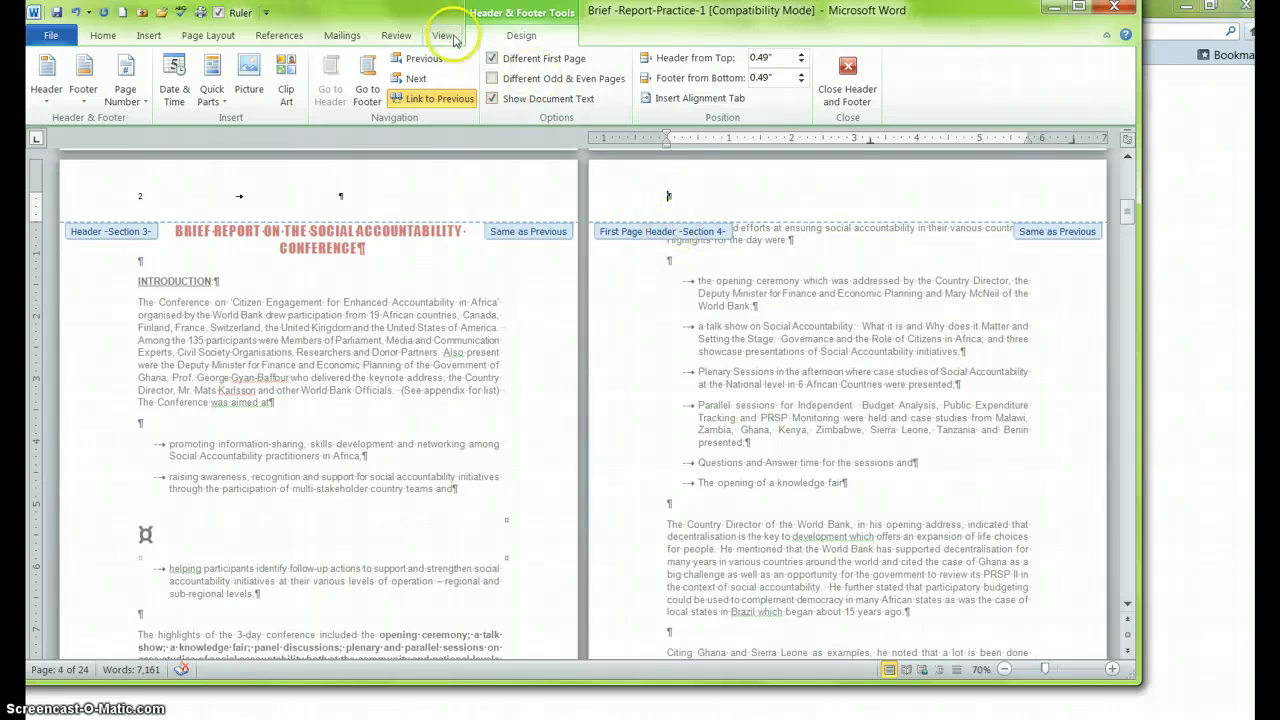
left_click(491, 59)
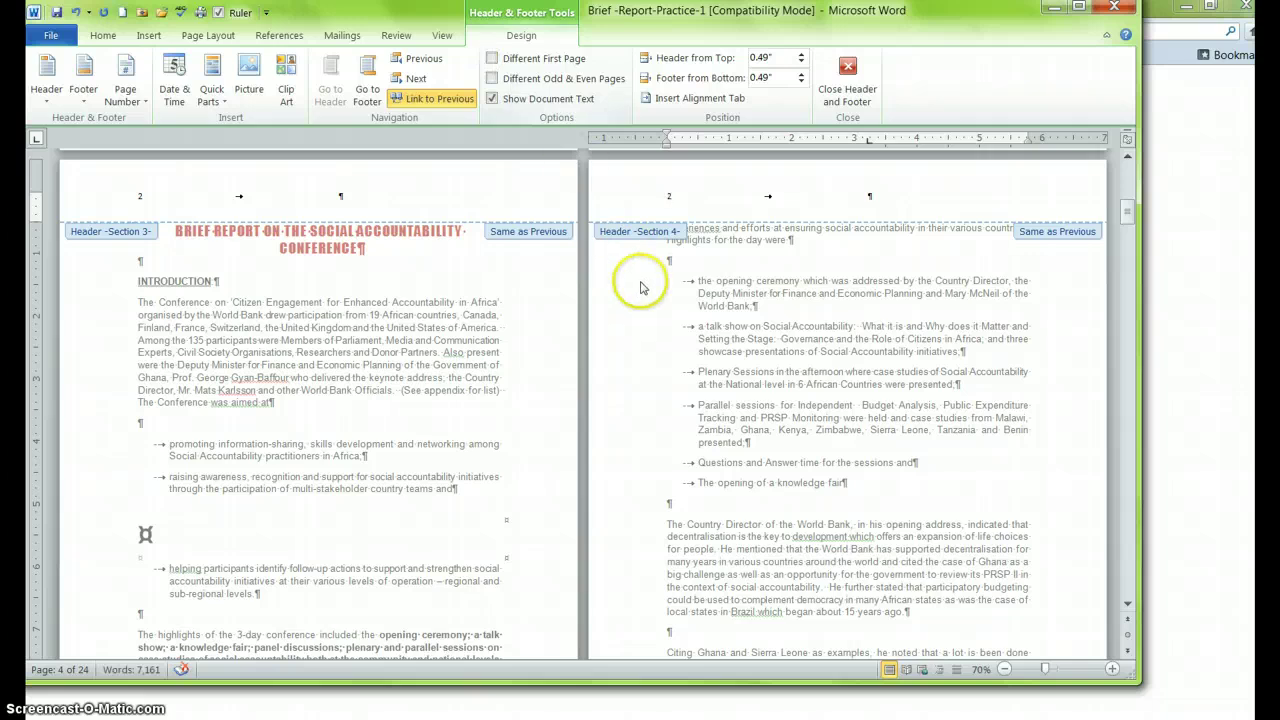
Delete the number at the start of the Section 4 header, which is linked to the previous sections, and check the Section 2 header.
scroll(630, 295, "down", 10)
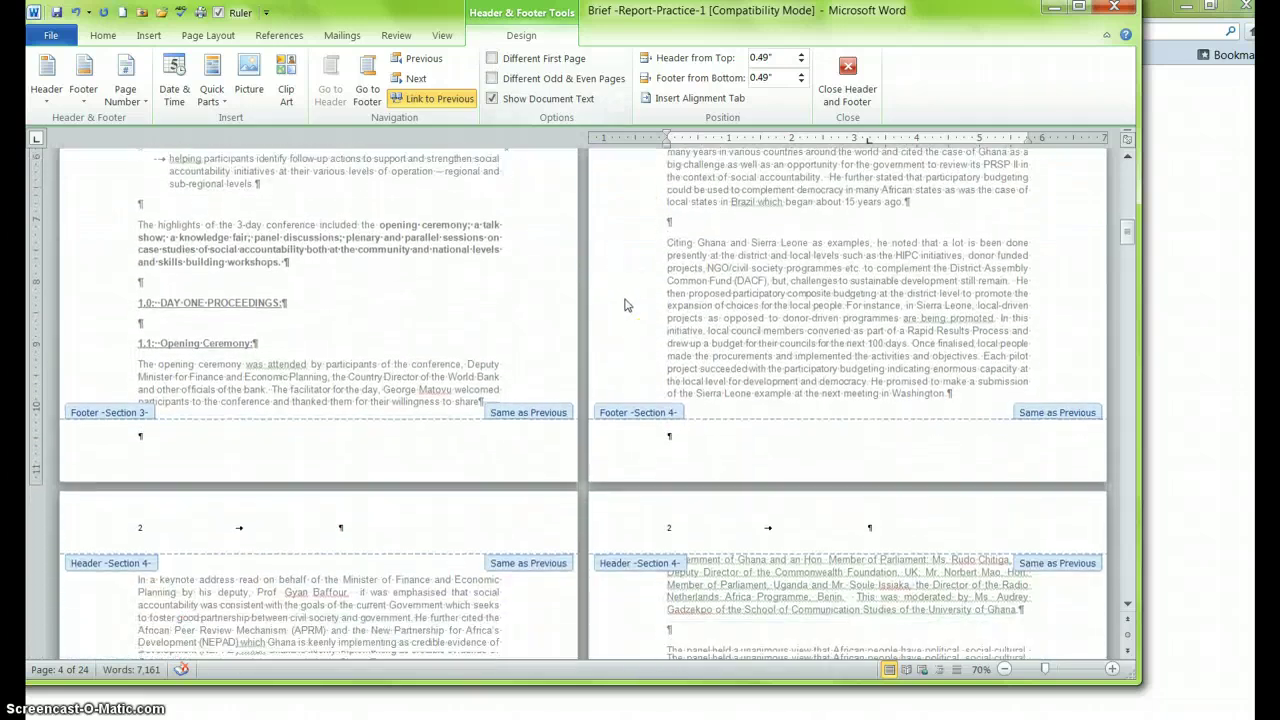
scroll(625, 305, "down", 7)
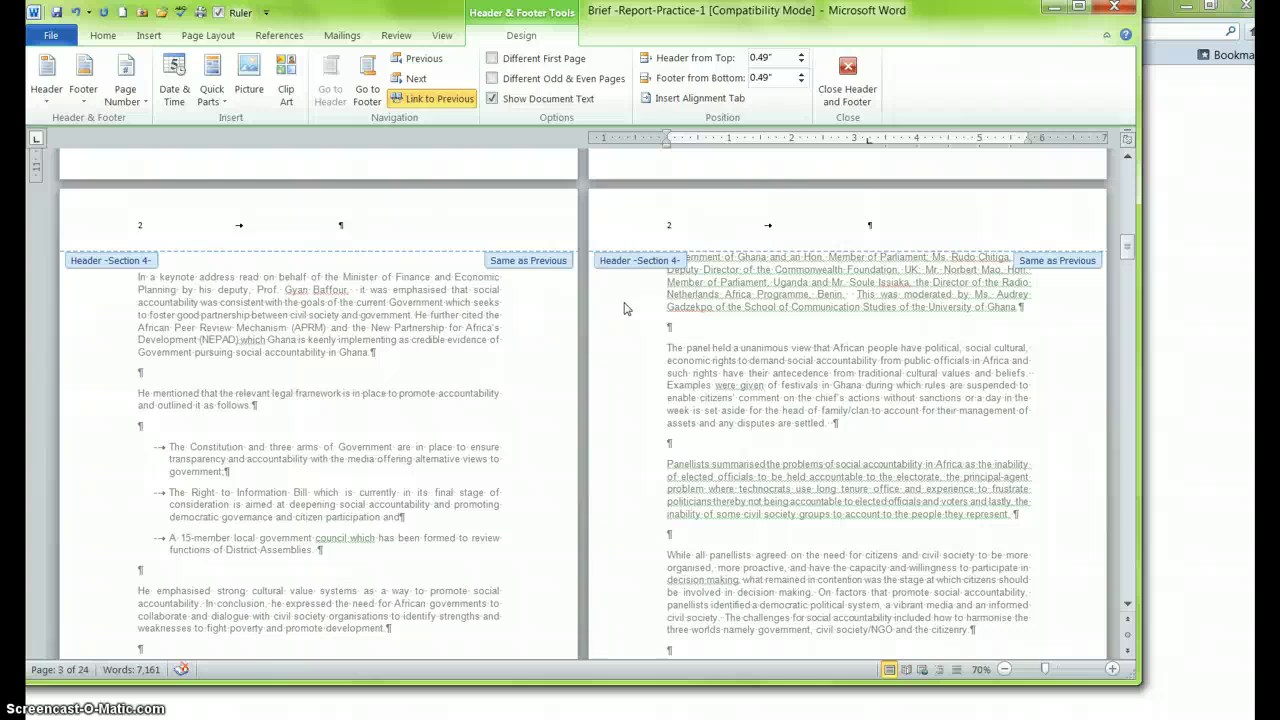
scroll(625, 308, "up", 15)
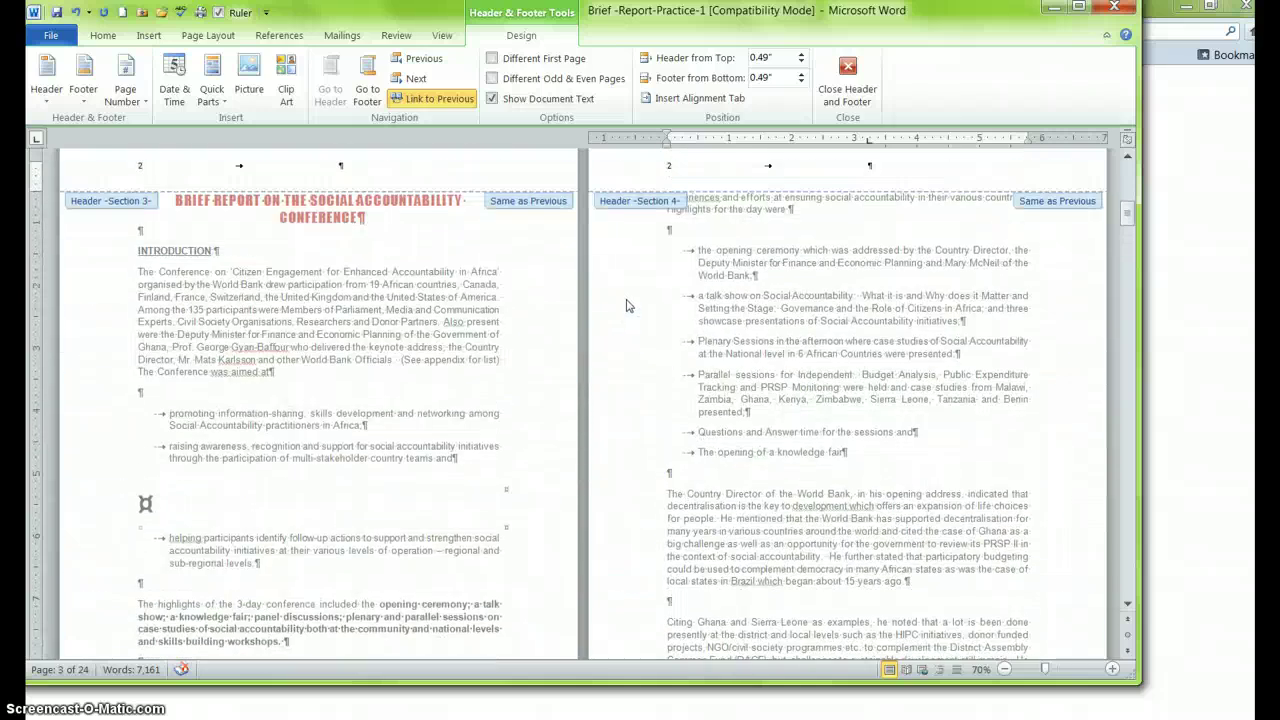
scroll(627, 305, "up", 6)
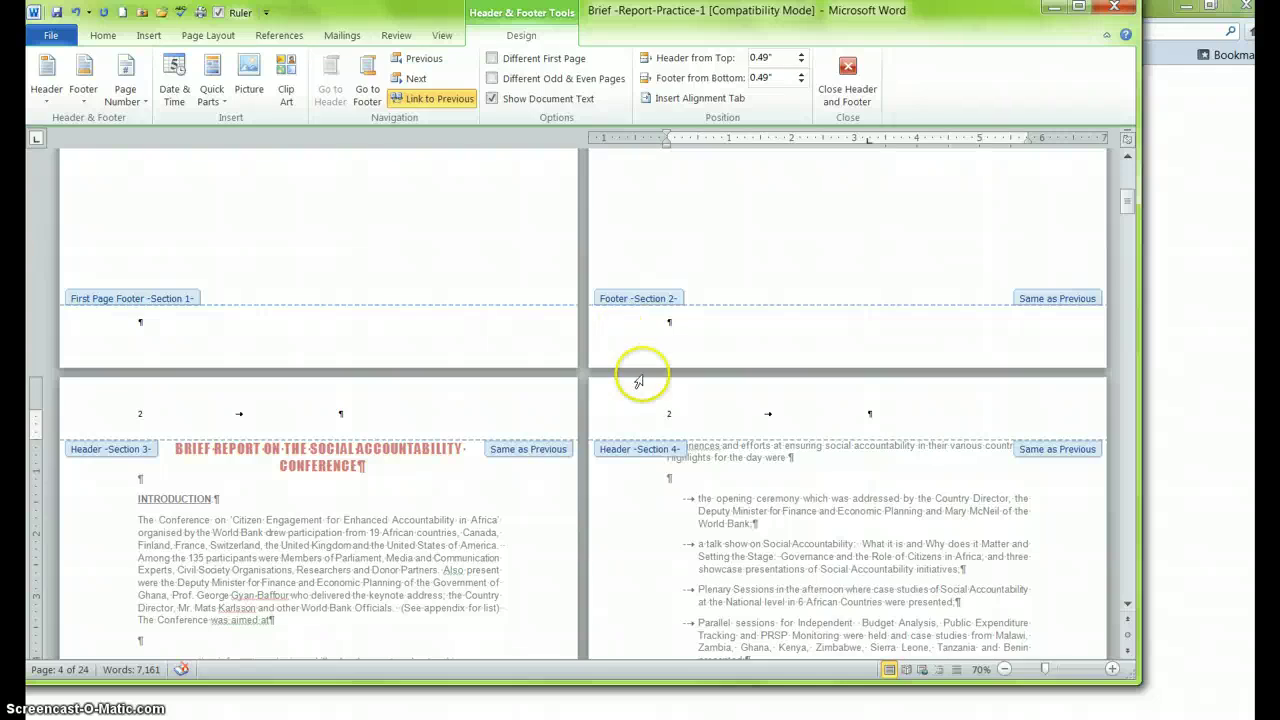
left_click(681, 413)
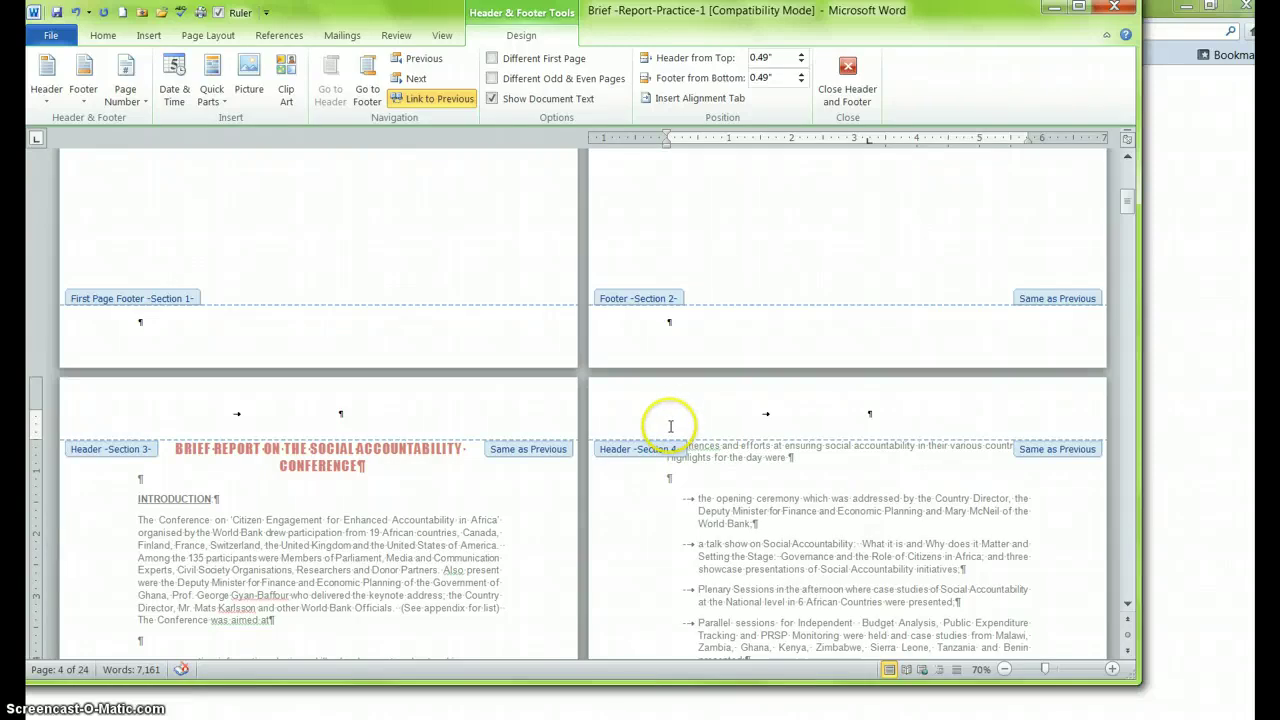
scroll(665, 430, "up", 4)
scroll(665, 432, "up", 6)
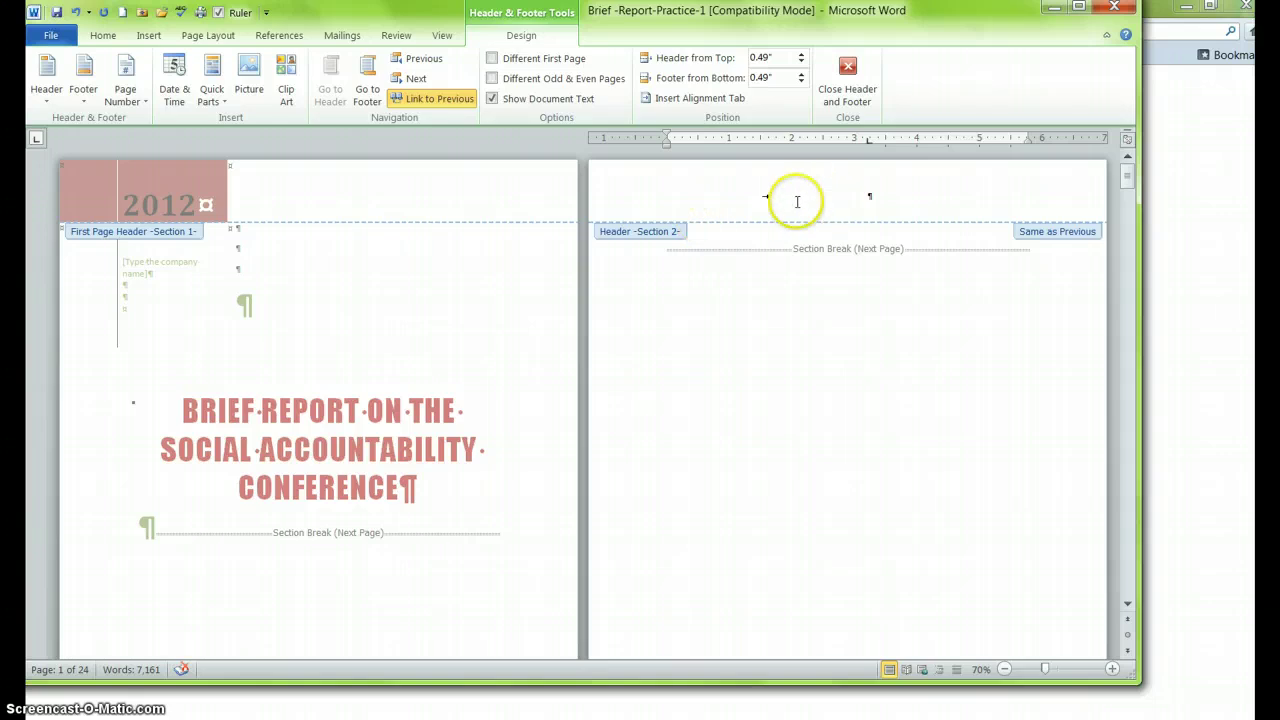
left_click(735, 197)
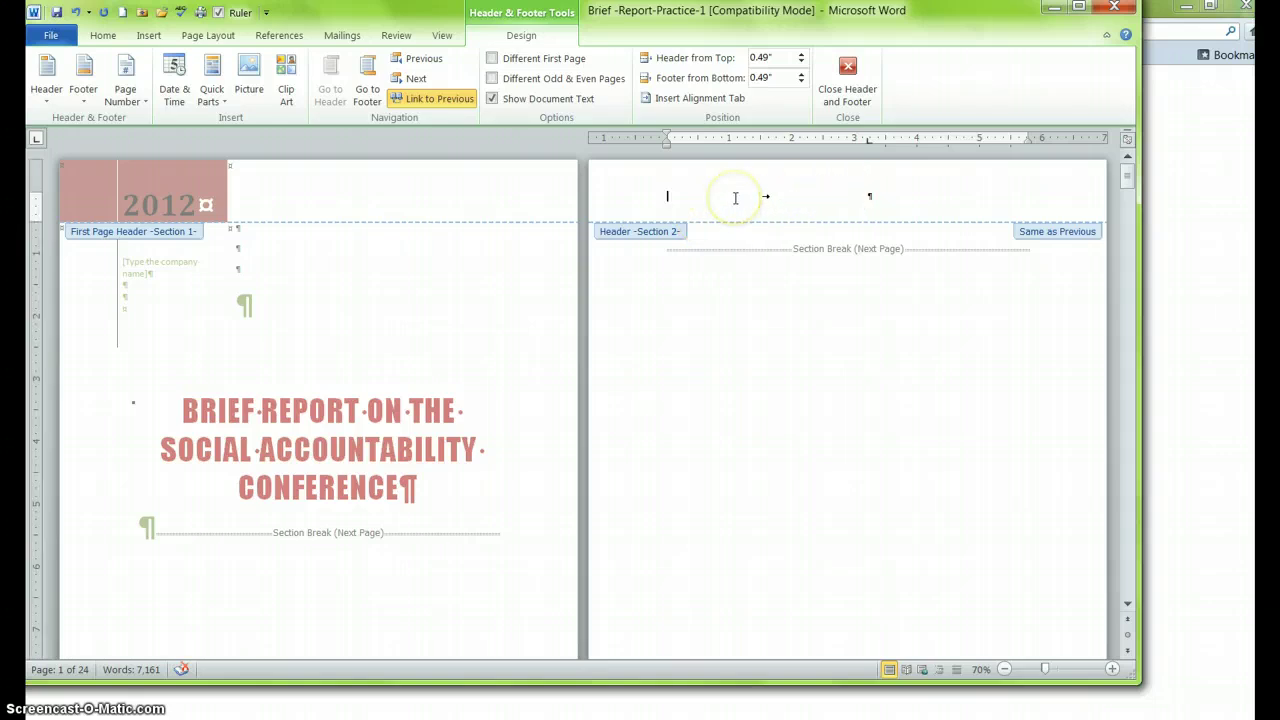
Set the page numbering of Section 4 to continue from the previous section.
scroll(723, 209, "down", 10)
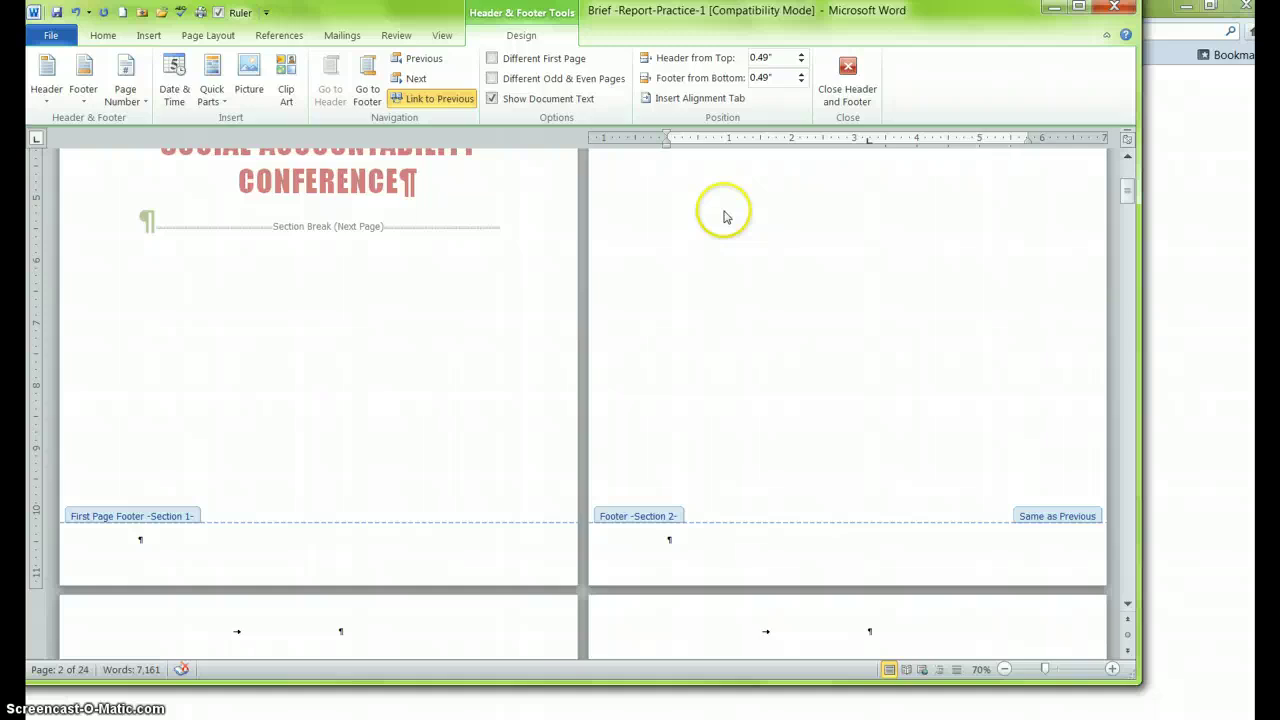
scroll(723, 217, "down", 4)
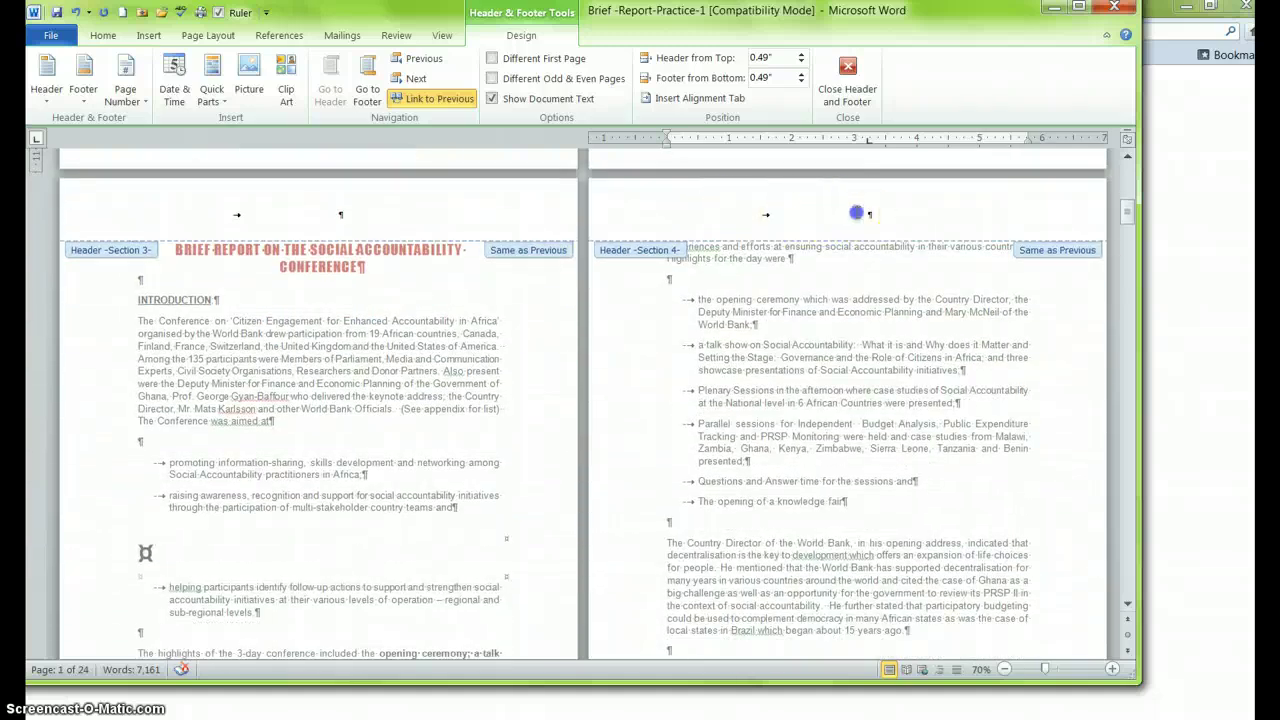
left_click(856, 214)
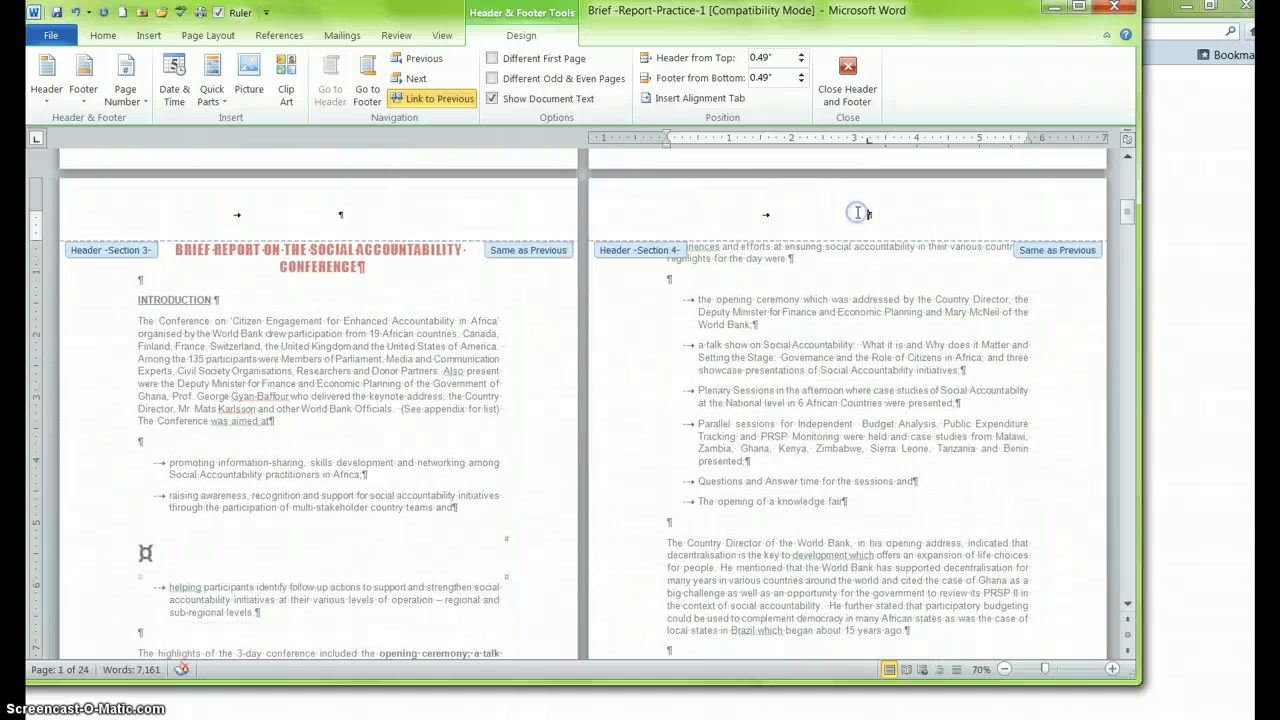
left_click(138, 95)
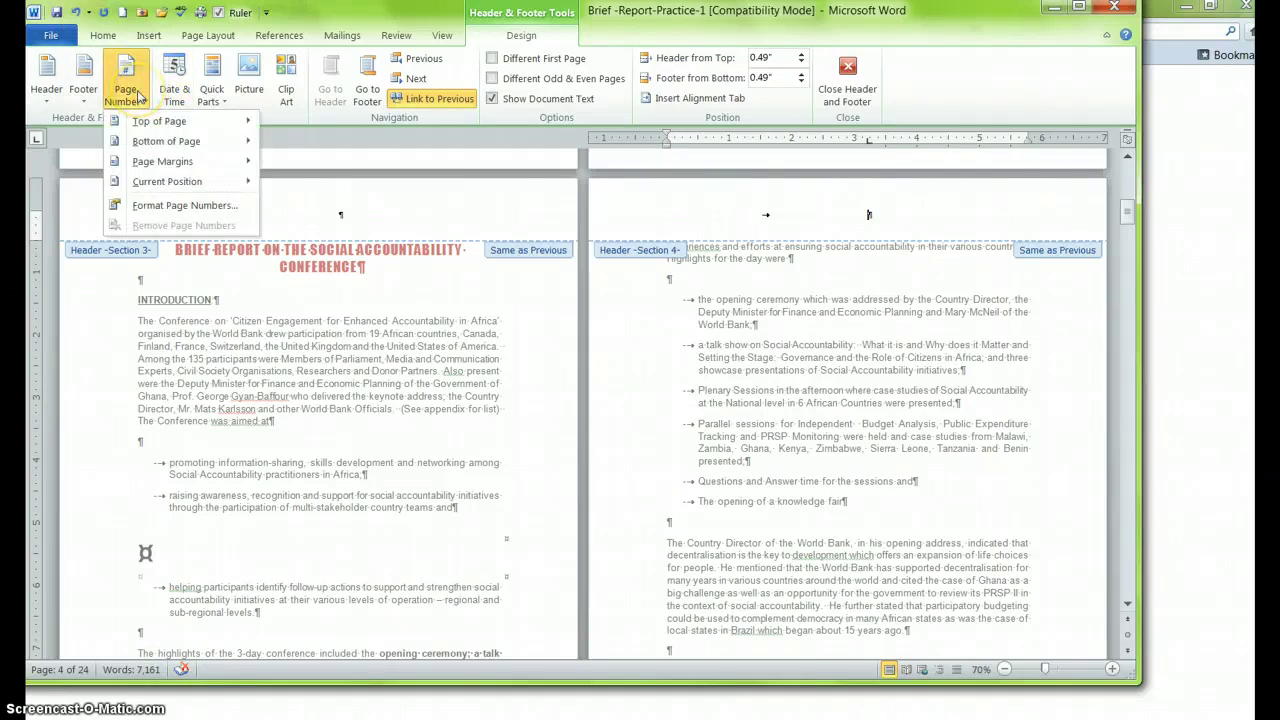
left_click(153, 210)
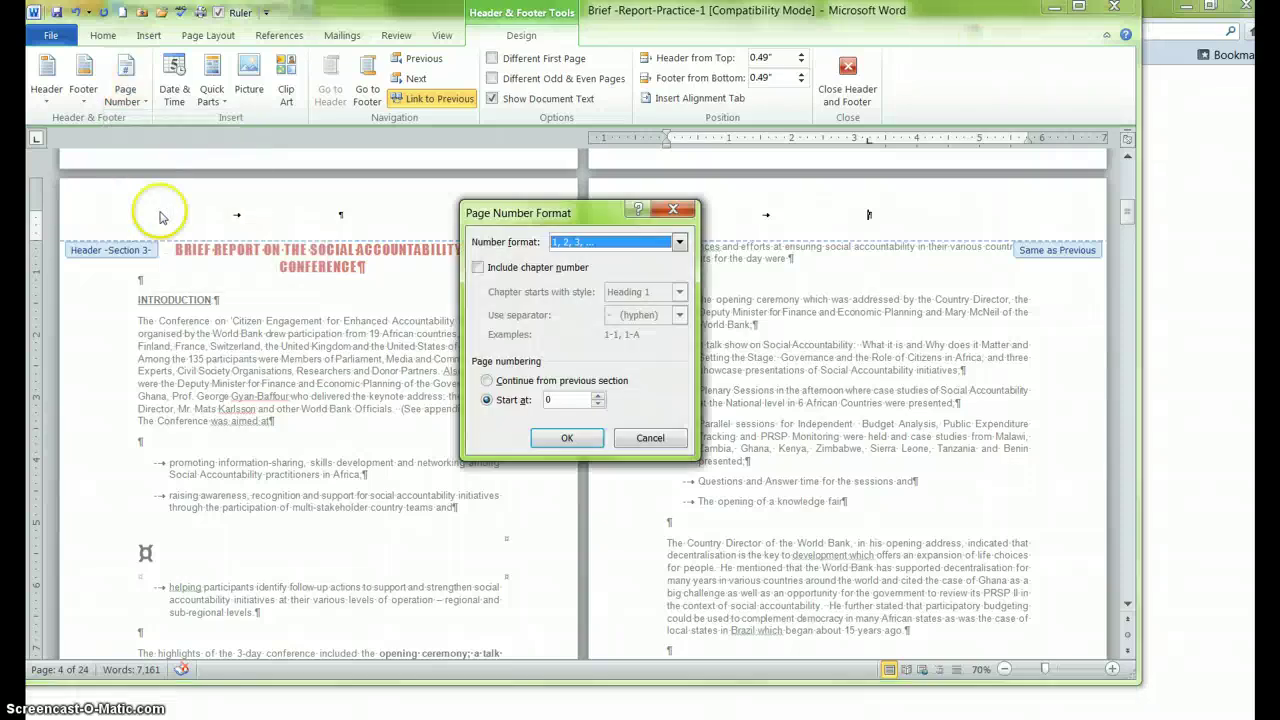
left_click(486, 399)
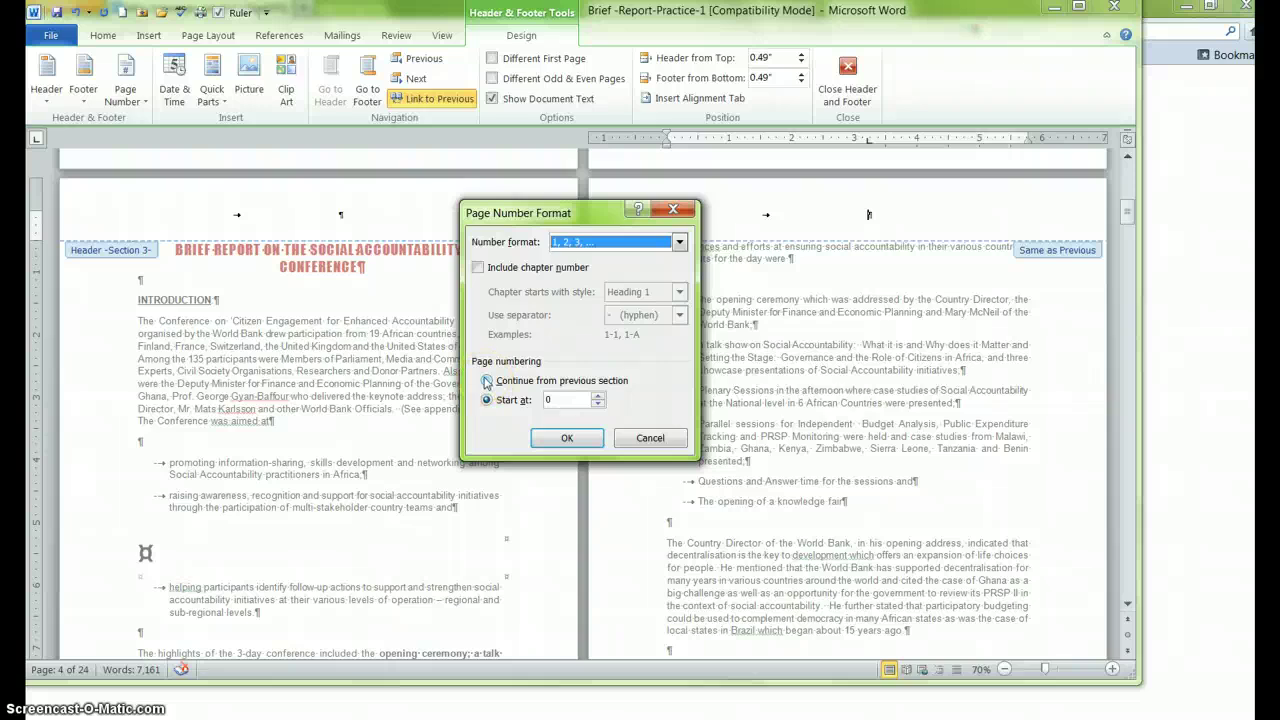
left_click(487, 382)
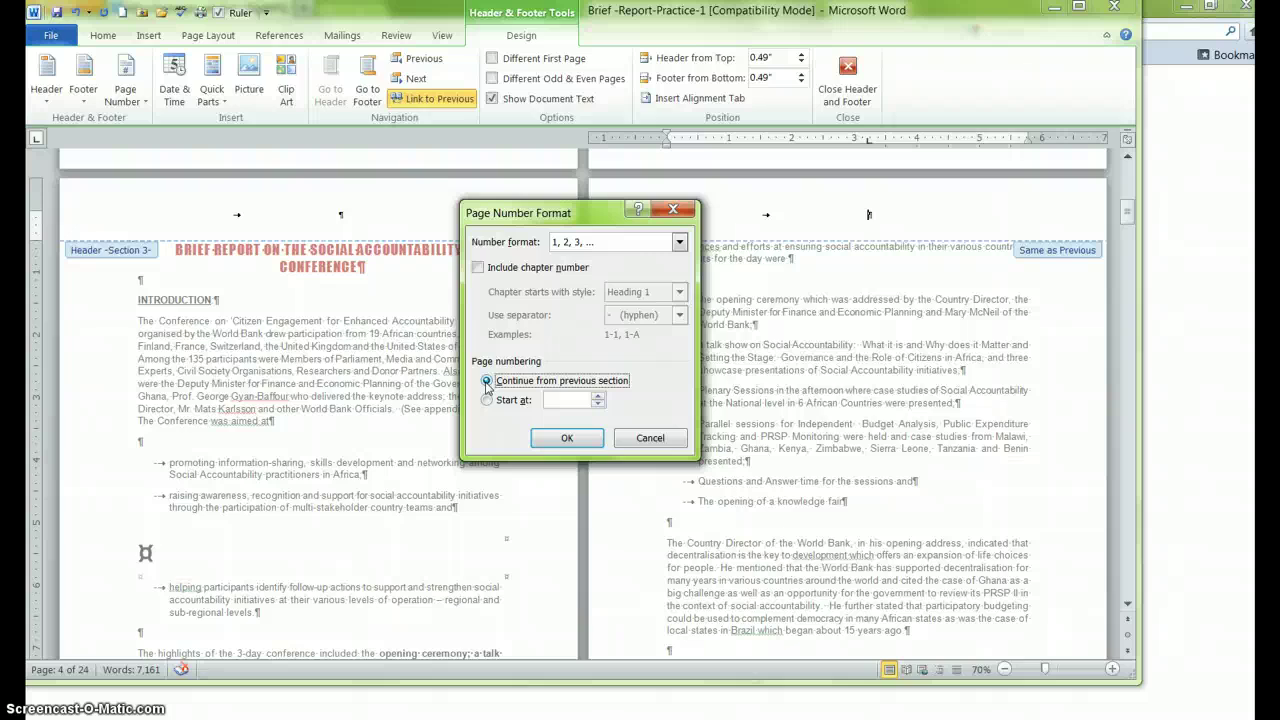
left_click(566, 439)
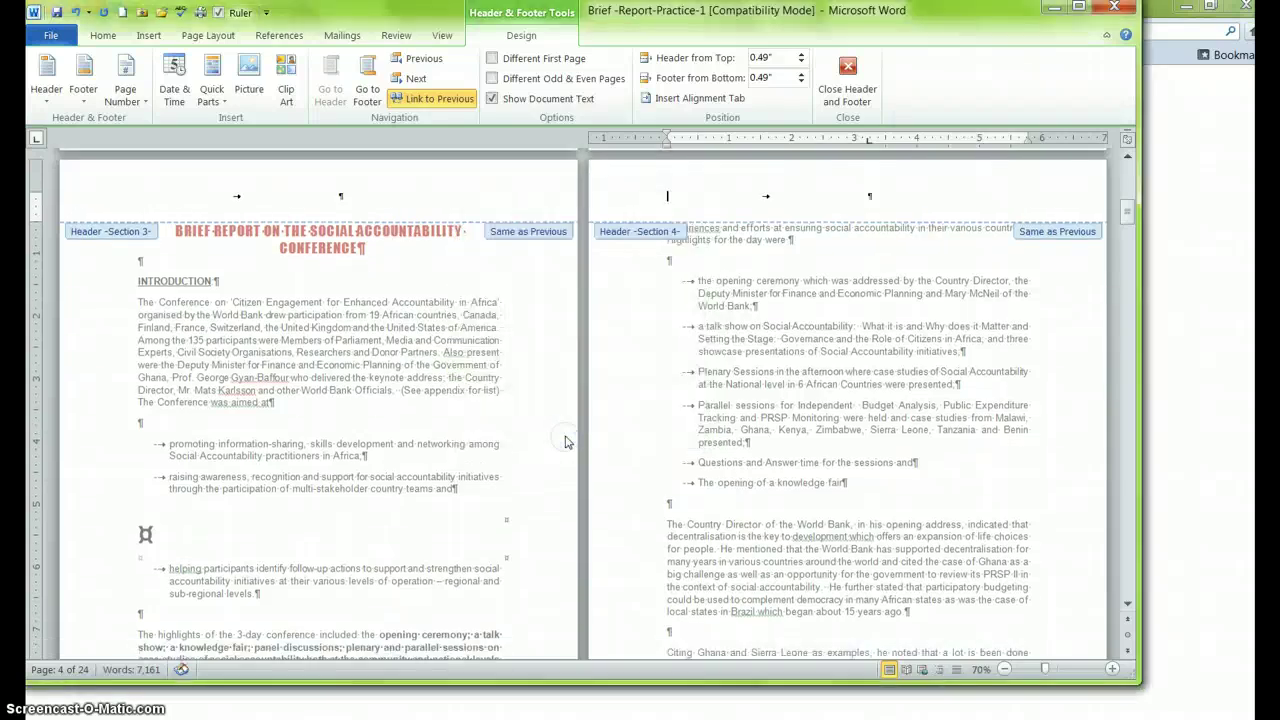
Set the page numbering of Section 3 to continue from the previous section.
left_click(207, 200)
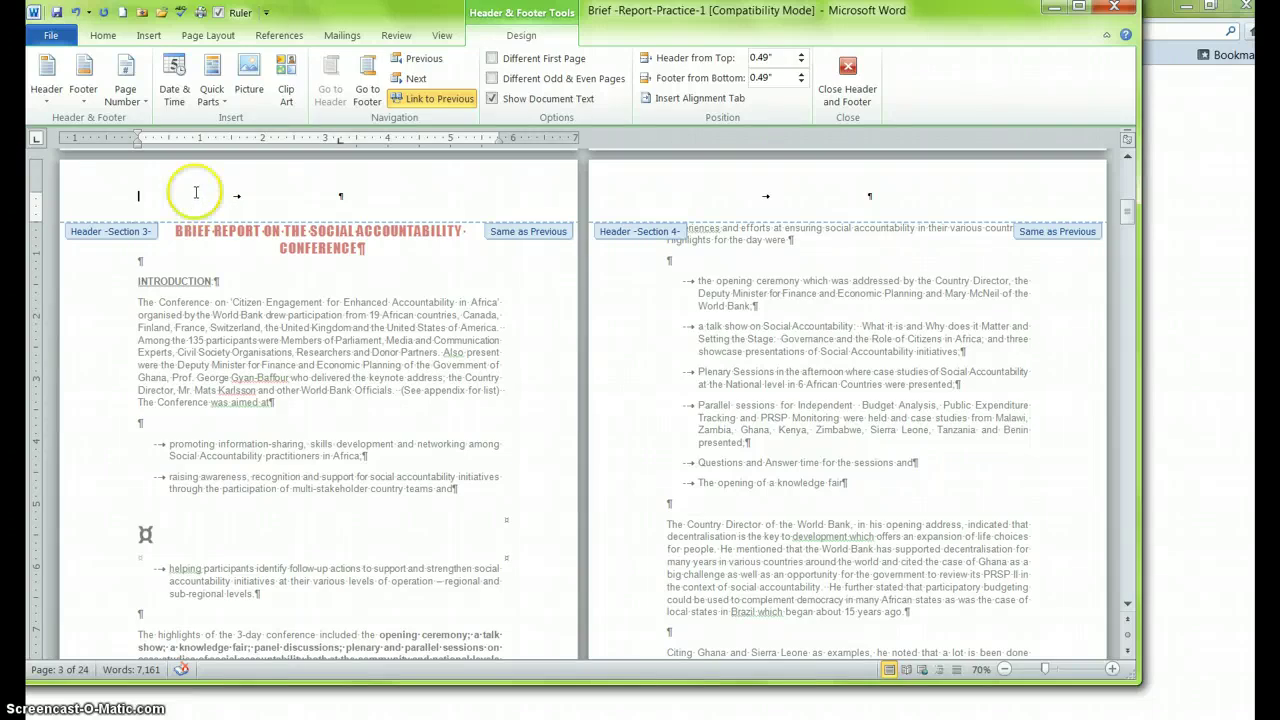
left_click(122, 98)
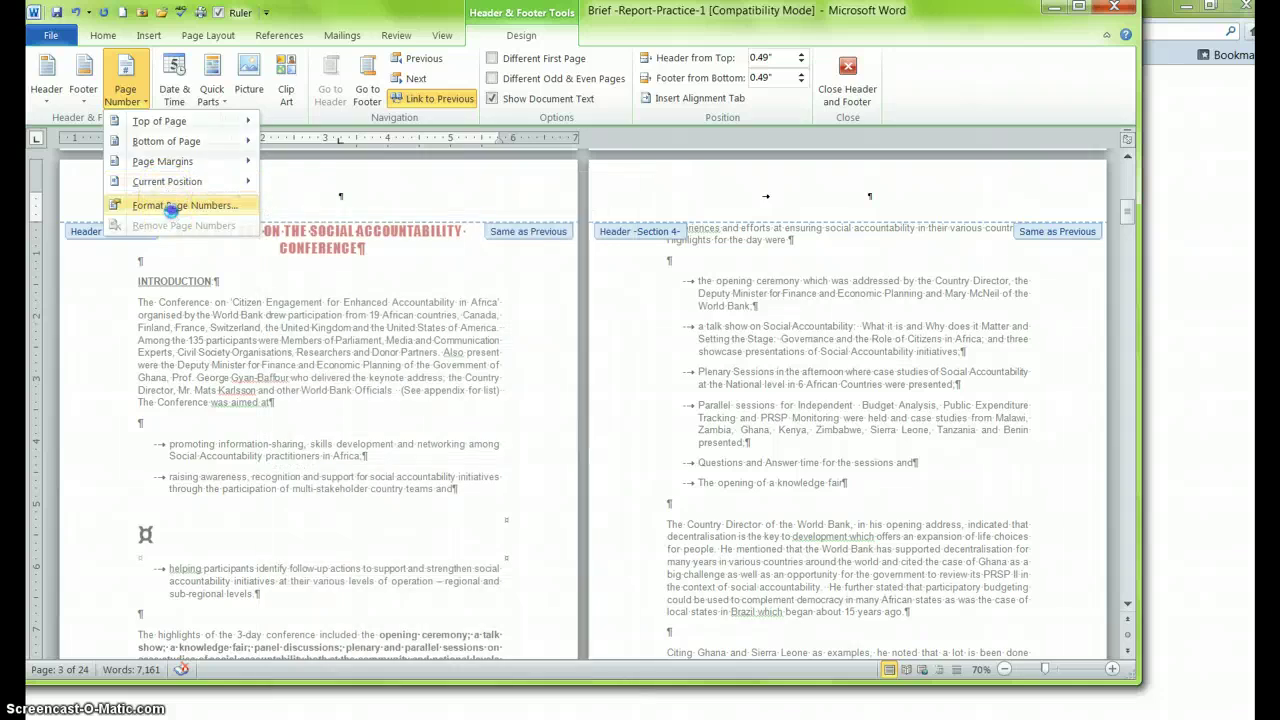
left_click(170, 212)
left_click(488, 381)
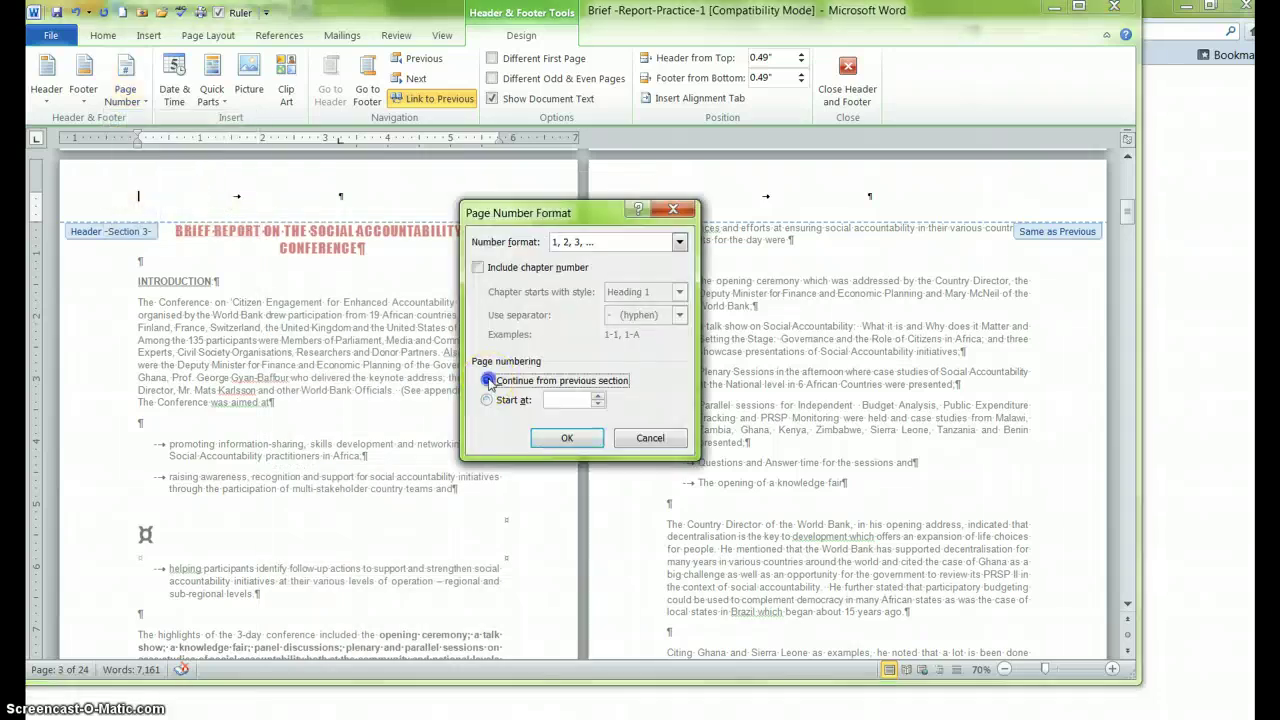
left_click(567, 439)
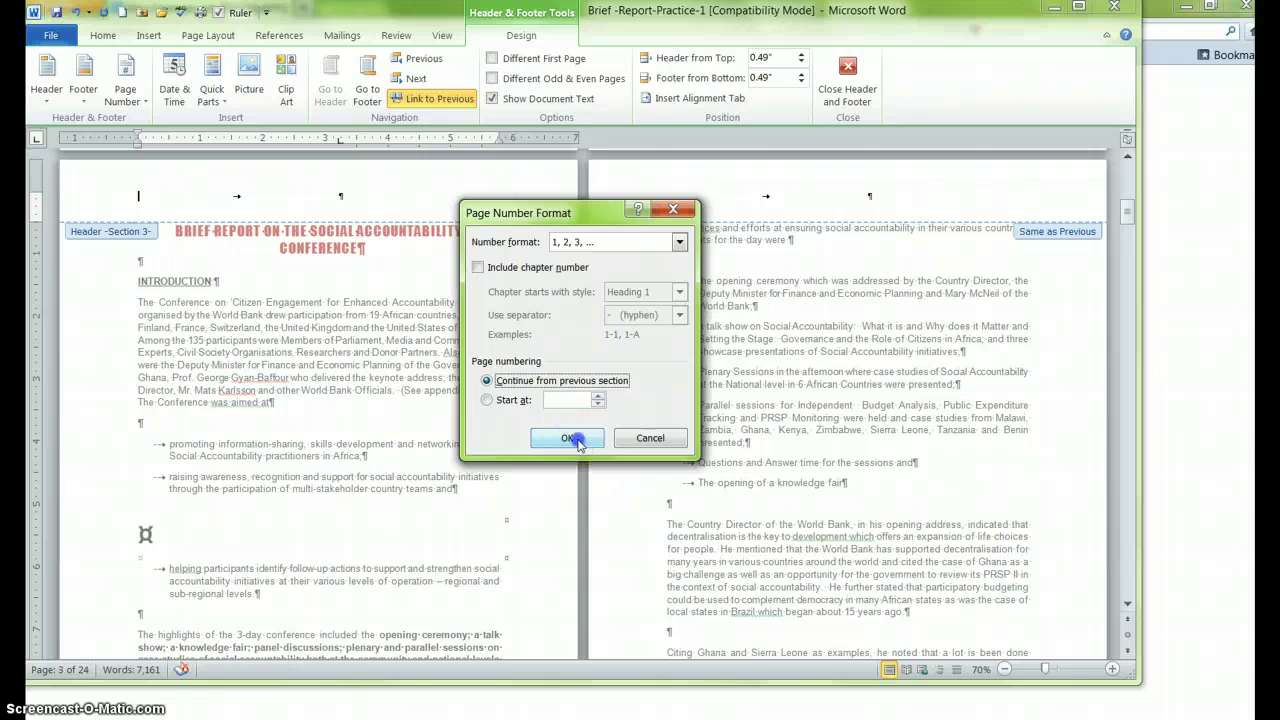
Set the page numbering of Section 2 to continue from the previous section.
scroll(624, 480, "up", 8)
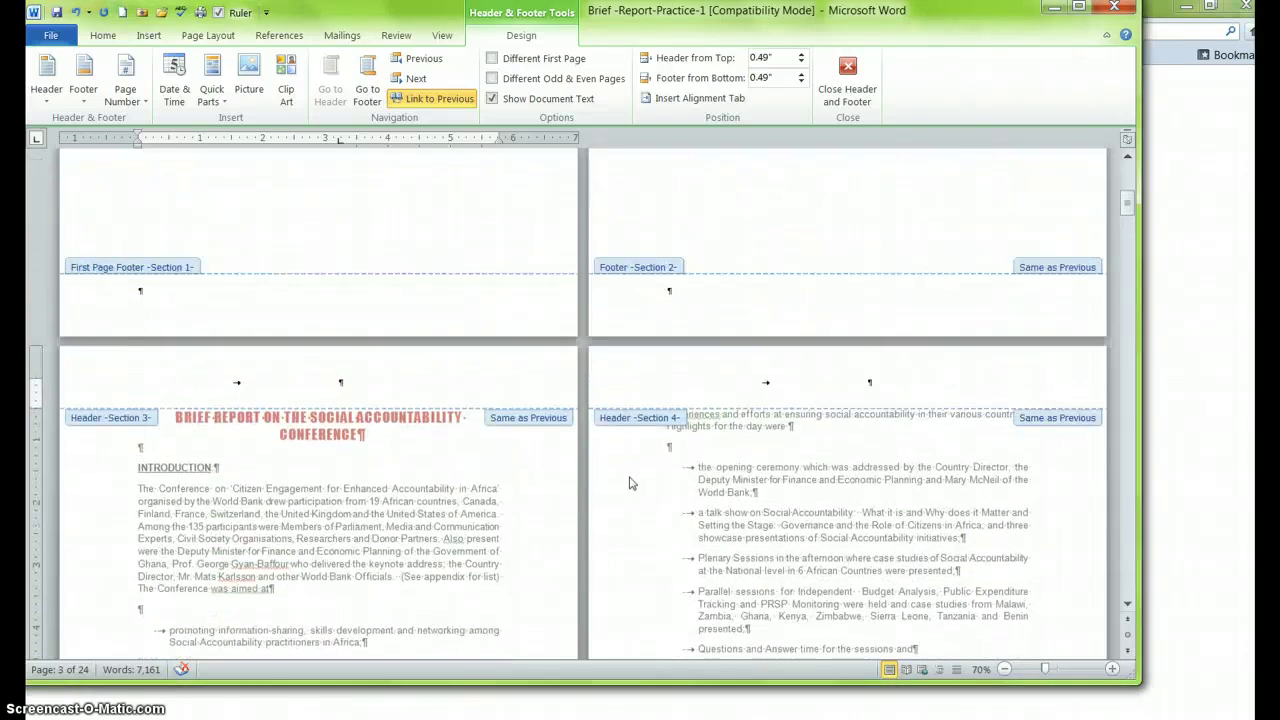
scroll(627, 483, "up", 1)
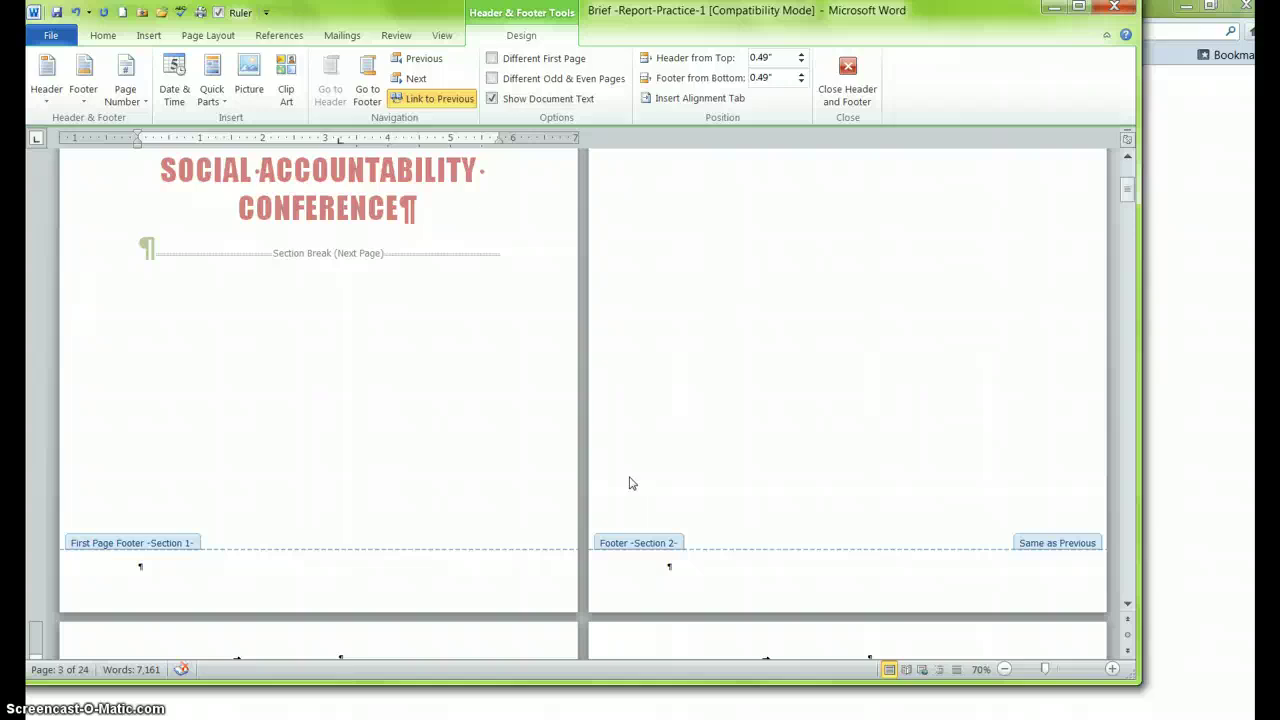
scroll(629, 483, "up", 6)
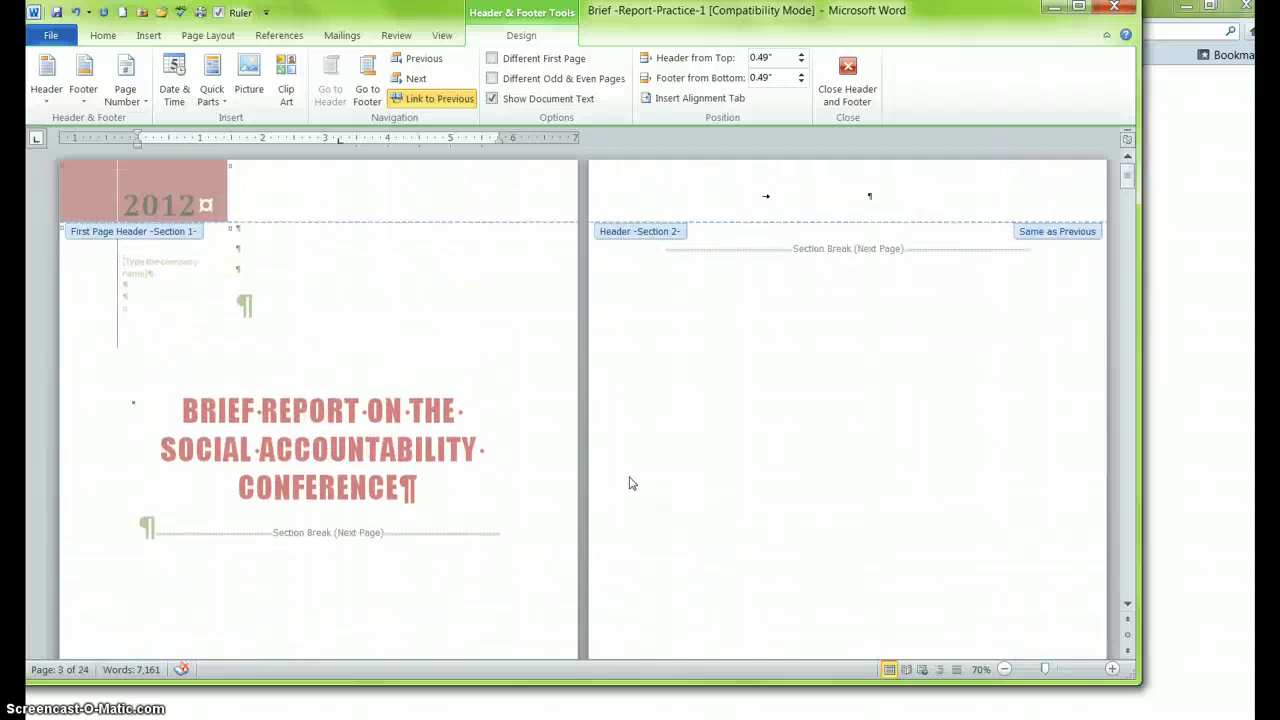
left_click(760, 192)
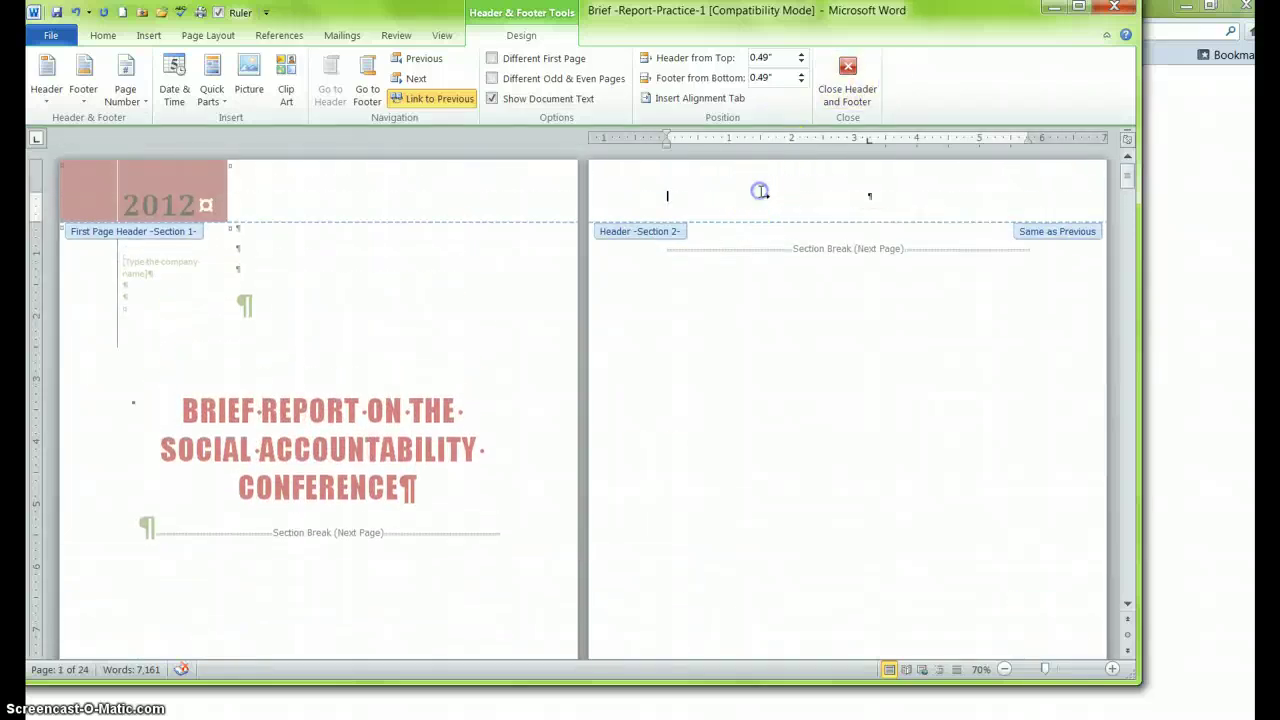
left_click(118, 97)
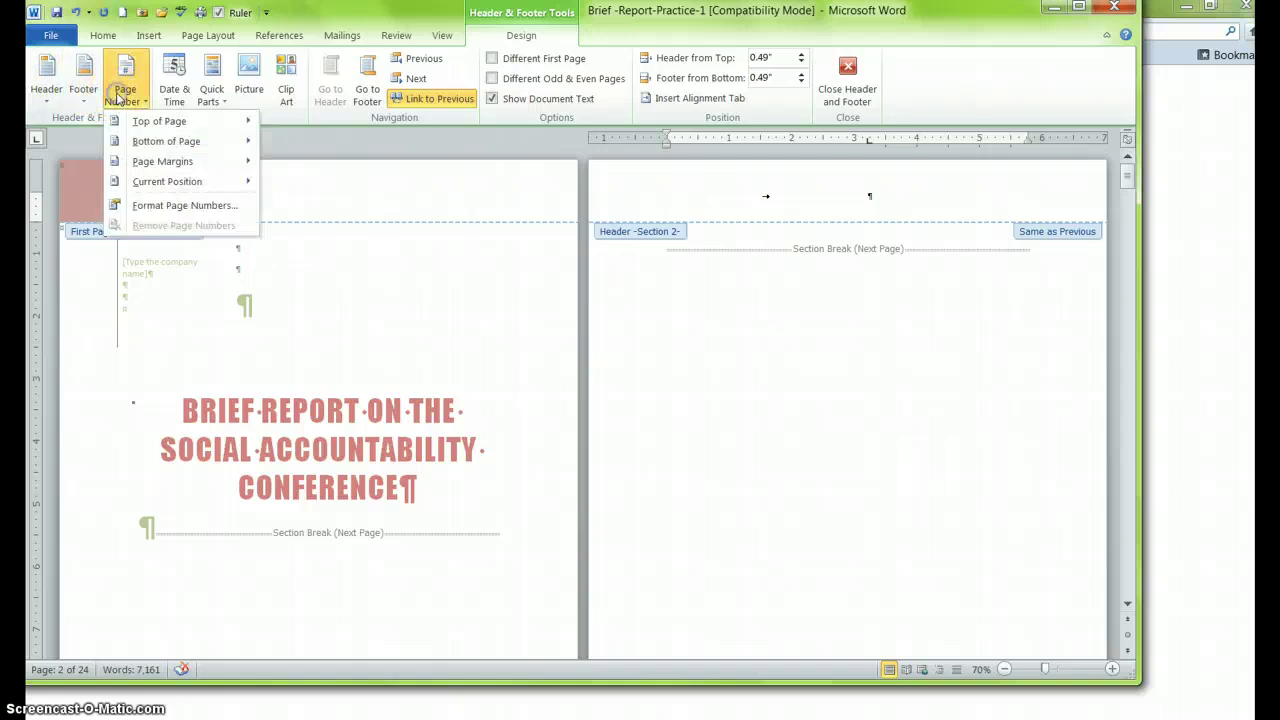
left_click(199, 205)
left_click(487, 380)
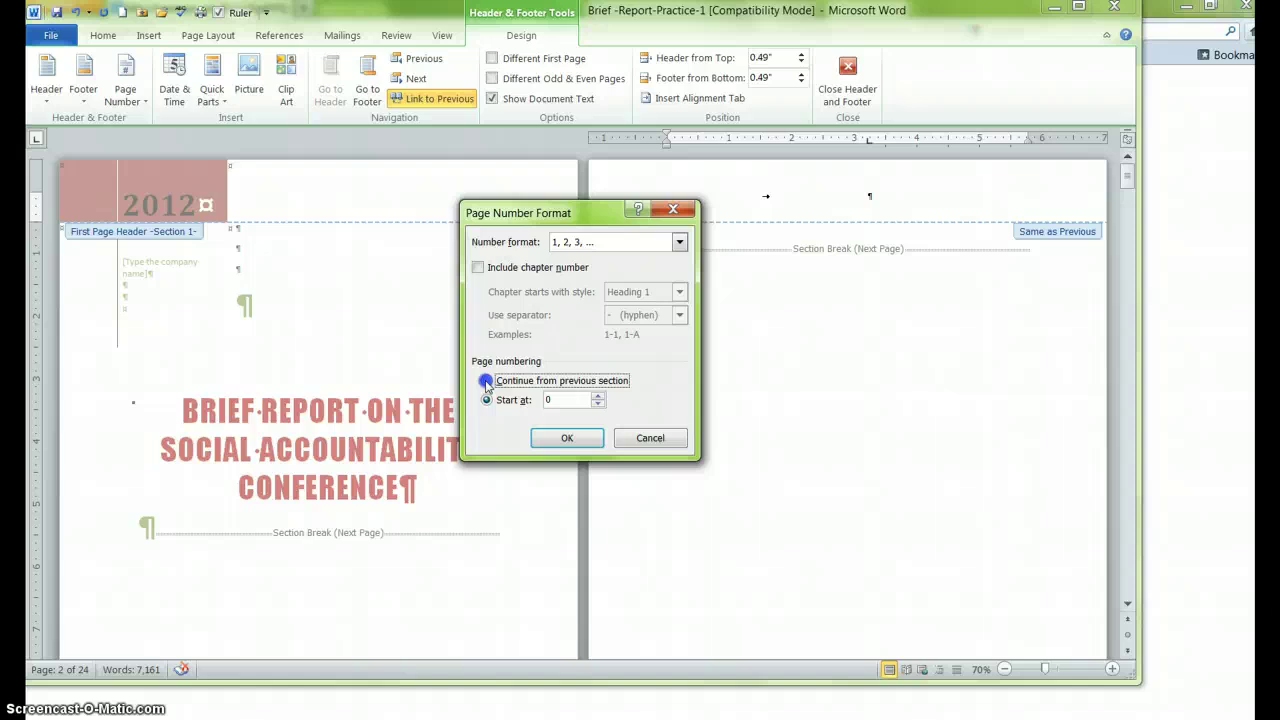
left_click(585, 440)
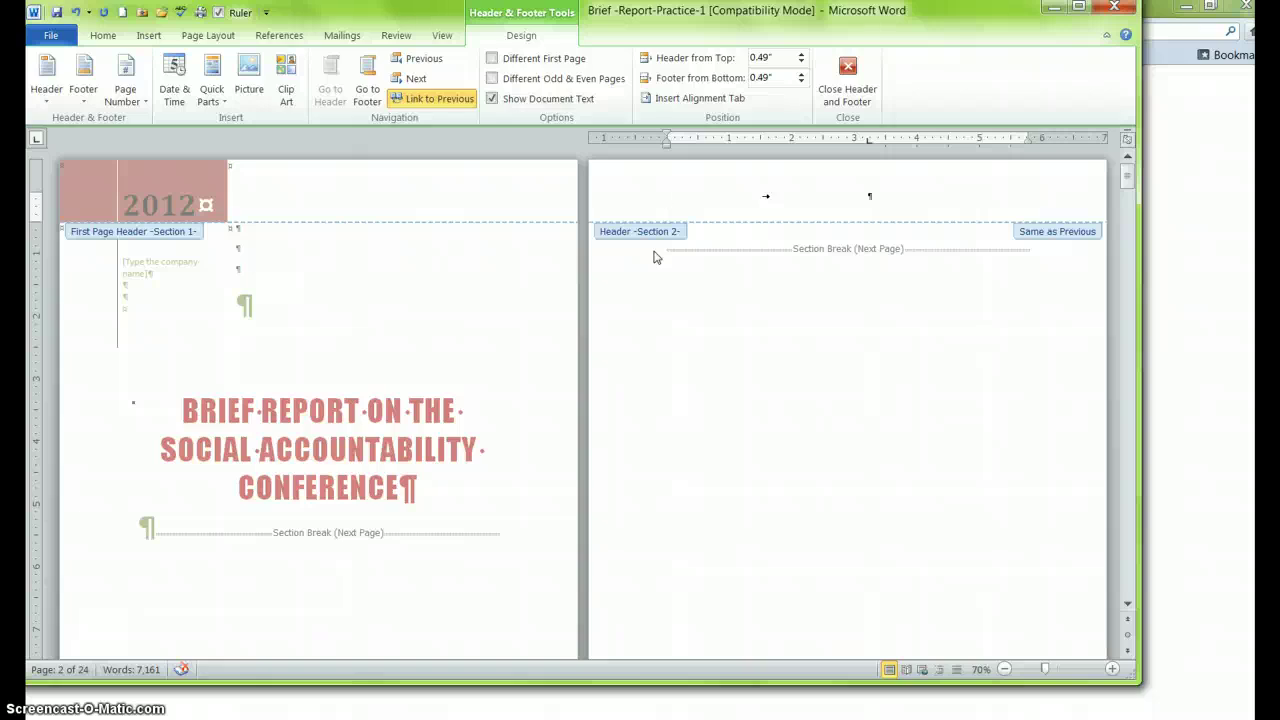
Insert a Plain Number page number at the current position in the Section 2 header and check the headers of Sections 3 and 4.
left_click(130, 100)
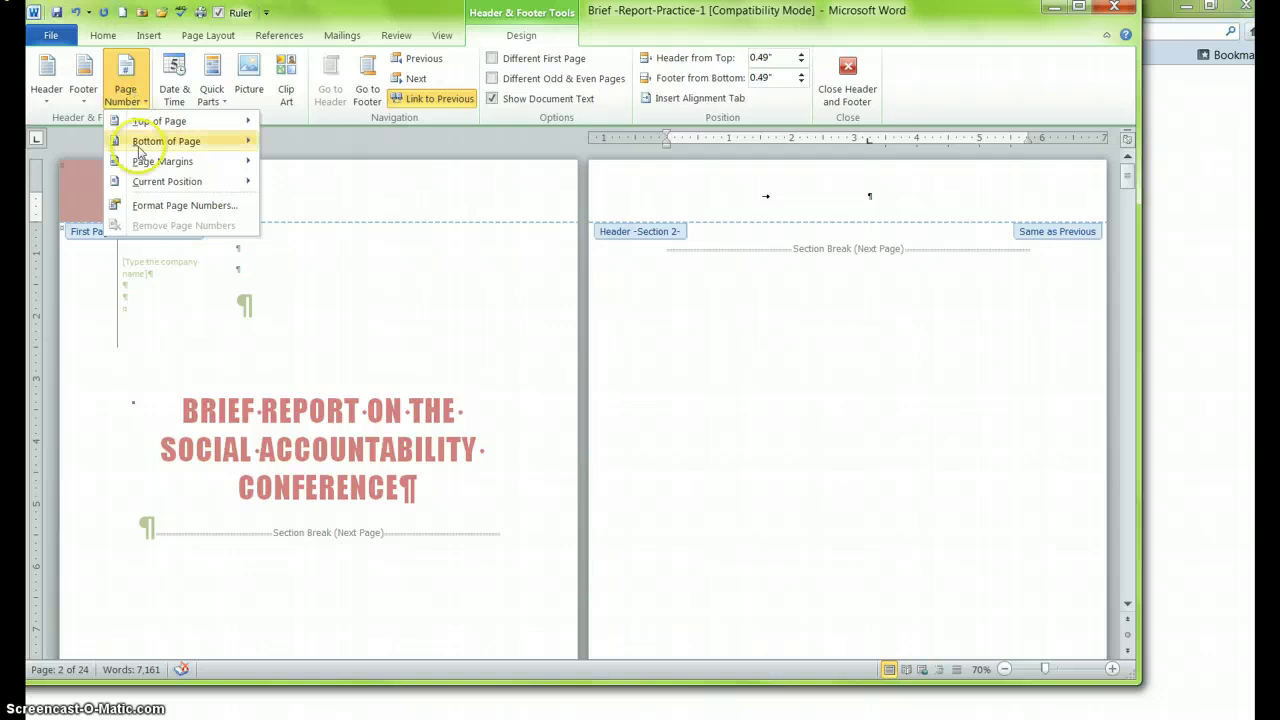
mouse_move(170, 183)
left_click(347, 258)
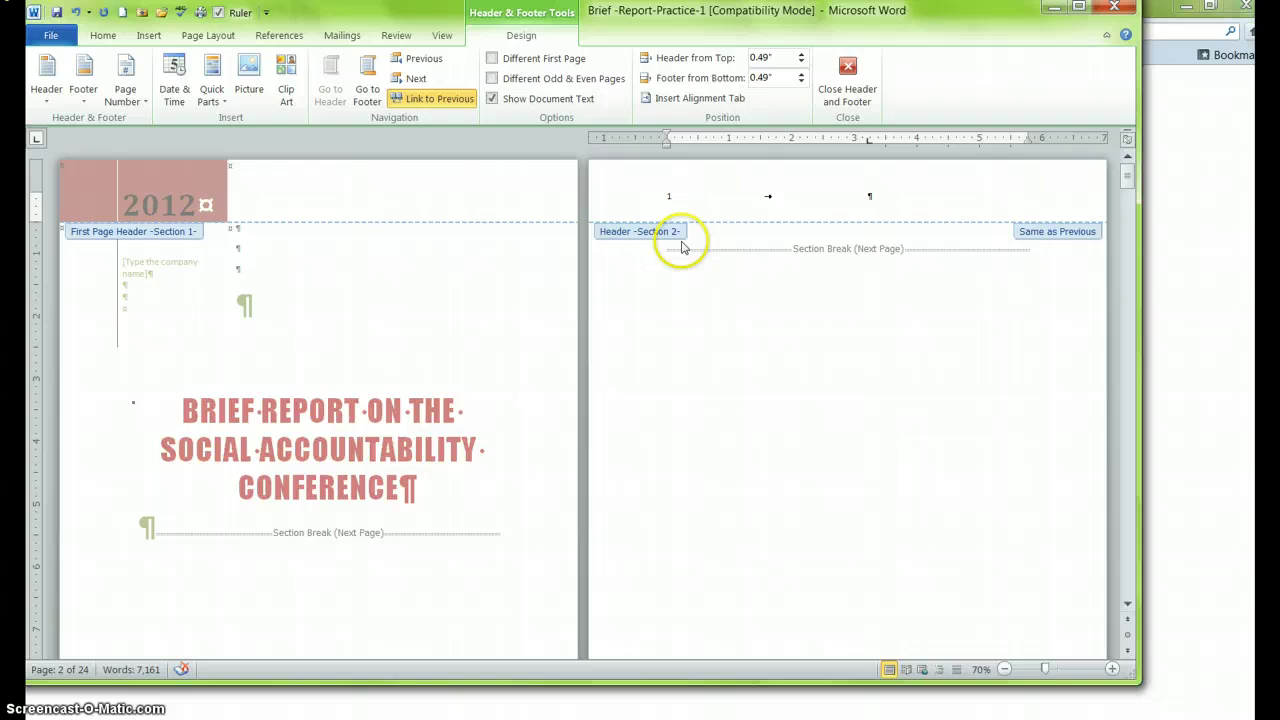
left_click(688, 203)
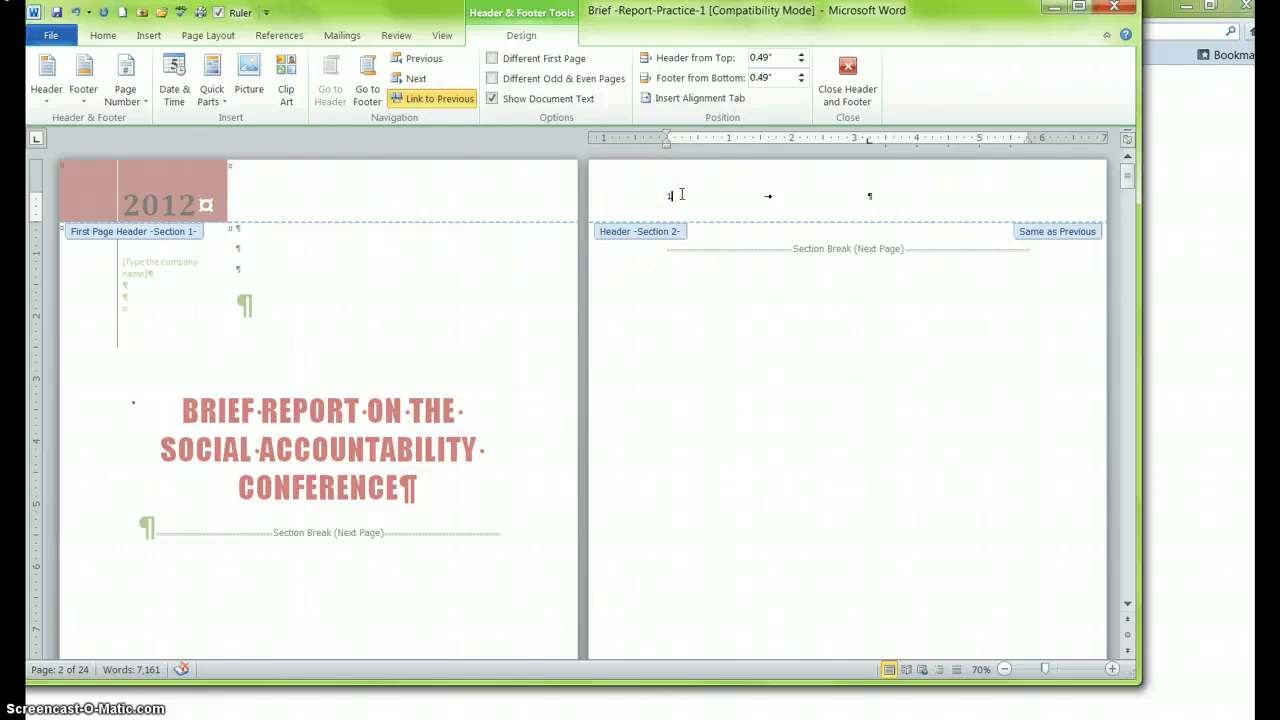
left_click(688, 205)
left_click(687, 213)
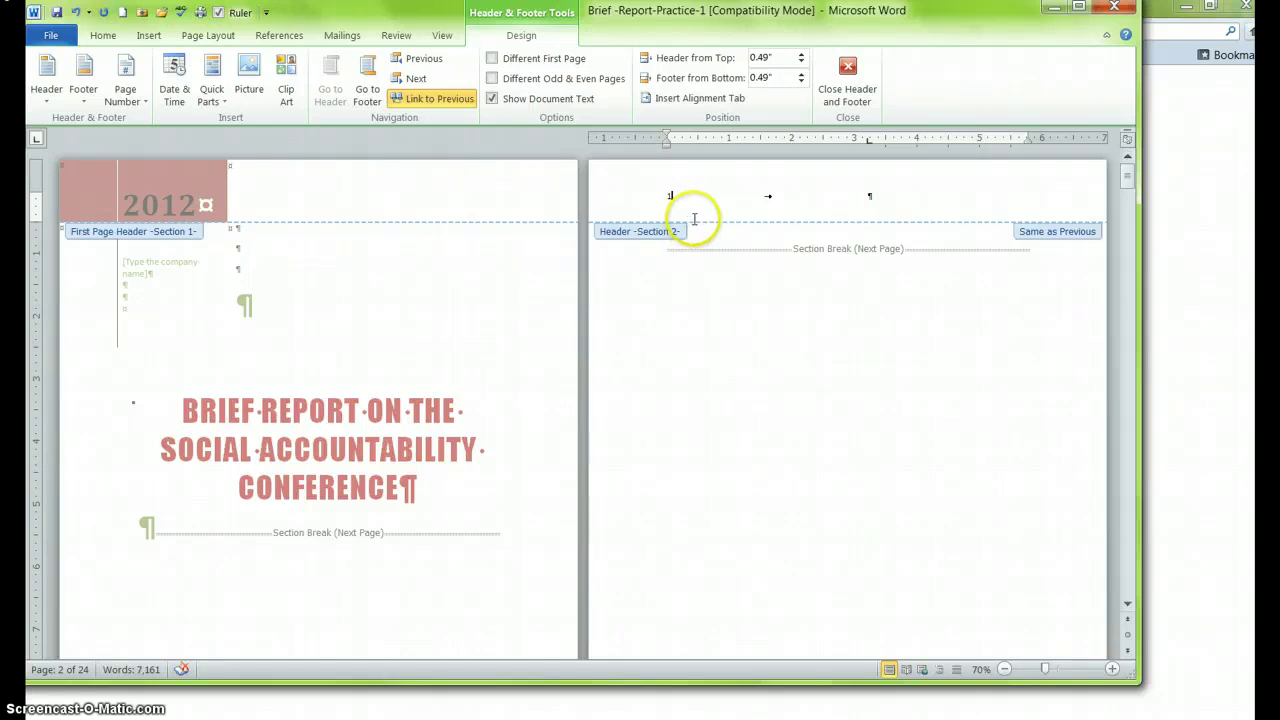
scroll(694, 218, "down", 12)
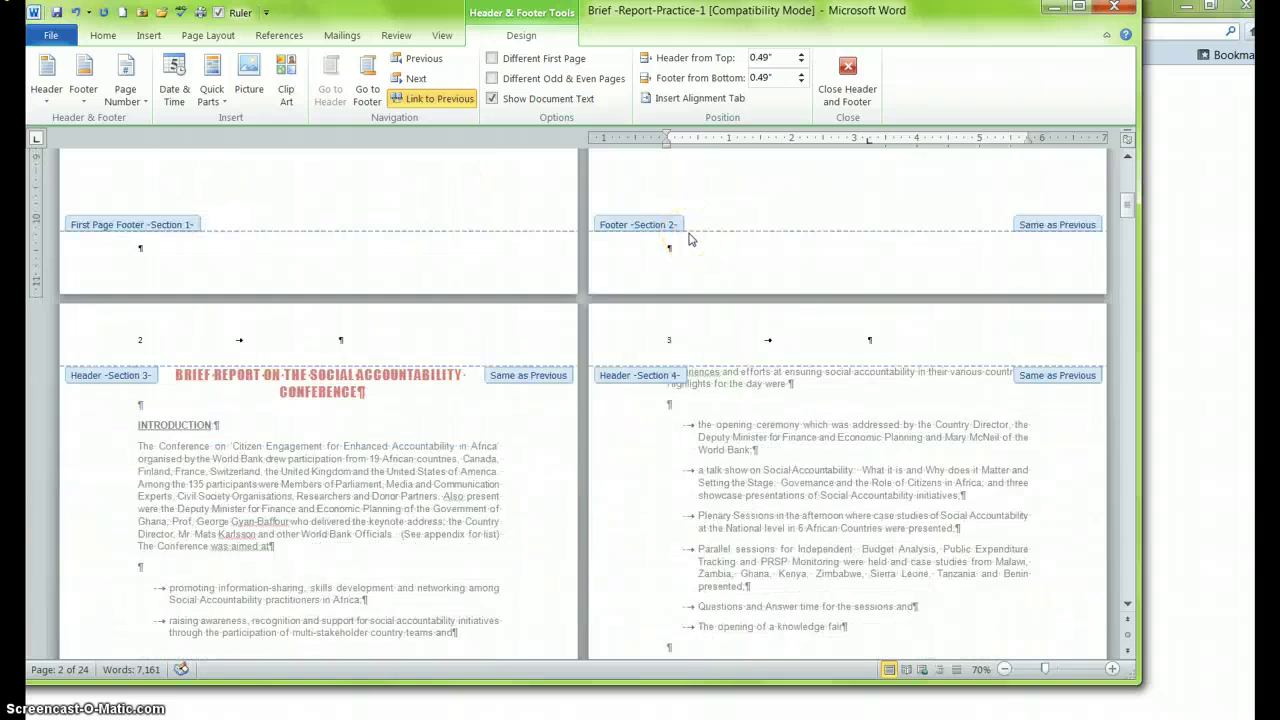
scroll(688, 240, "down", 3)
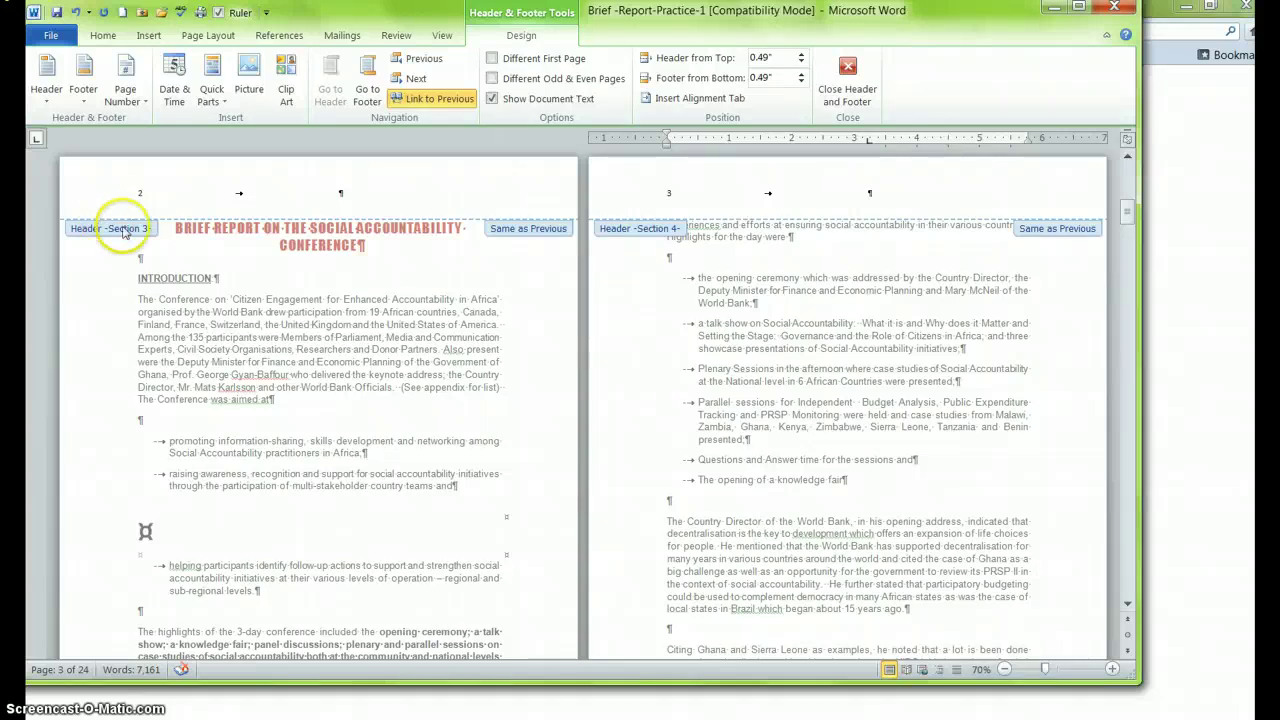
left_click(140, 193)
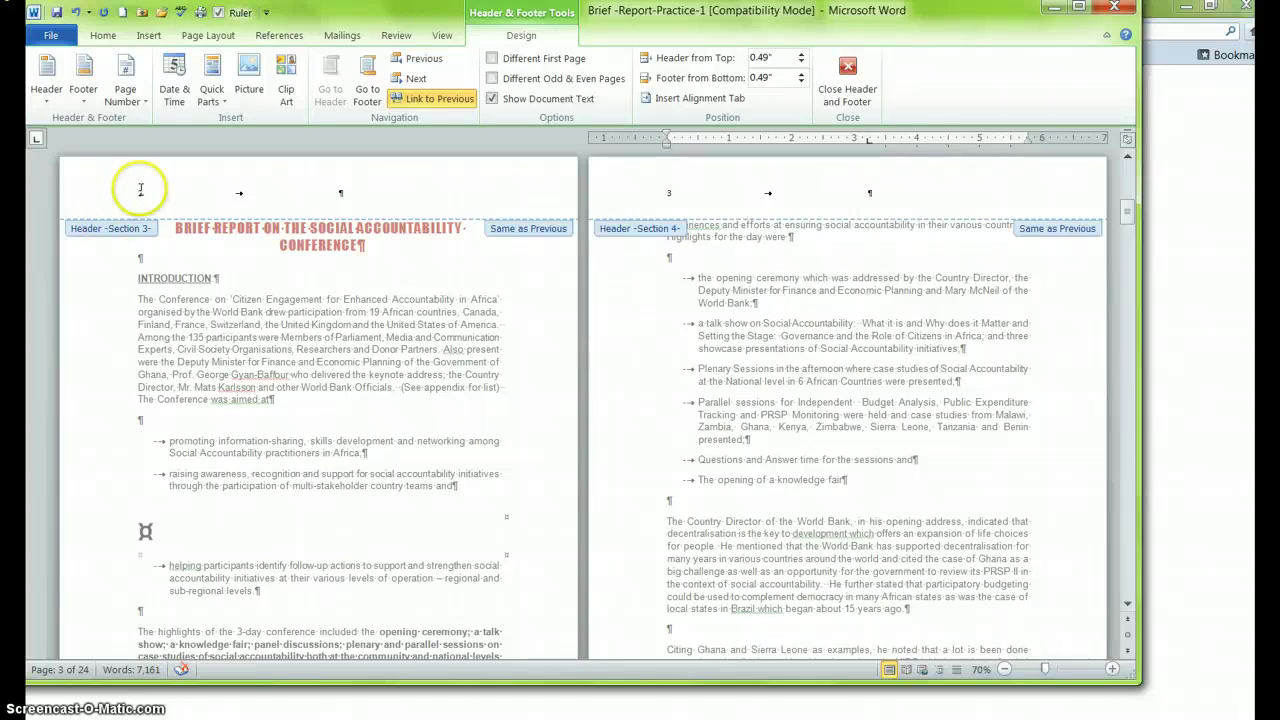
left_click(716, 209)
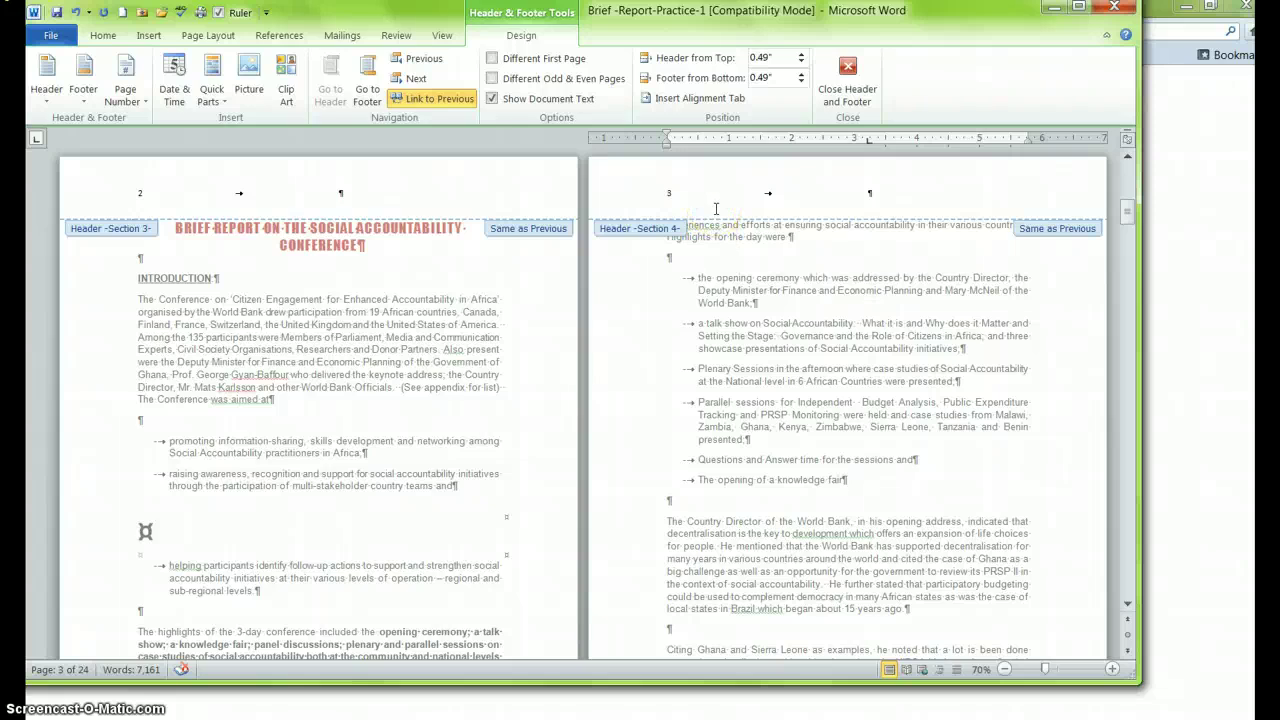
left_click(694, 226)
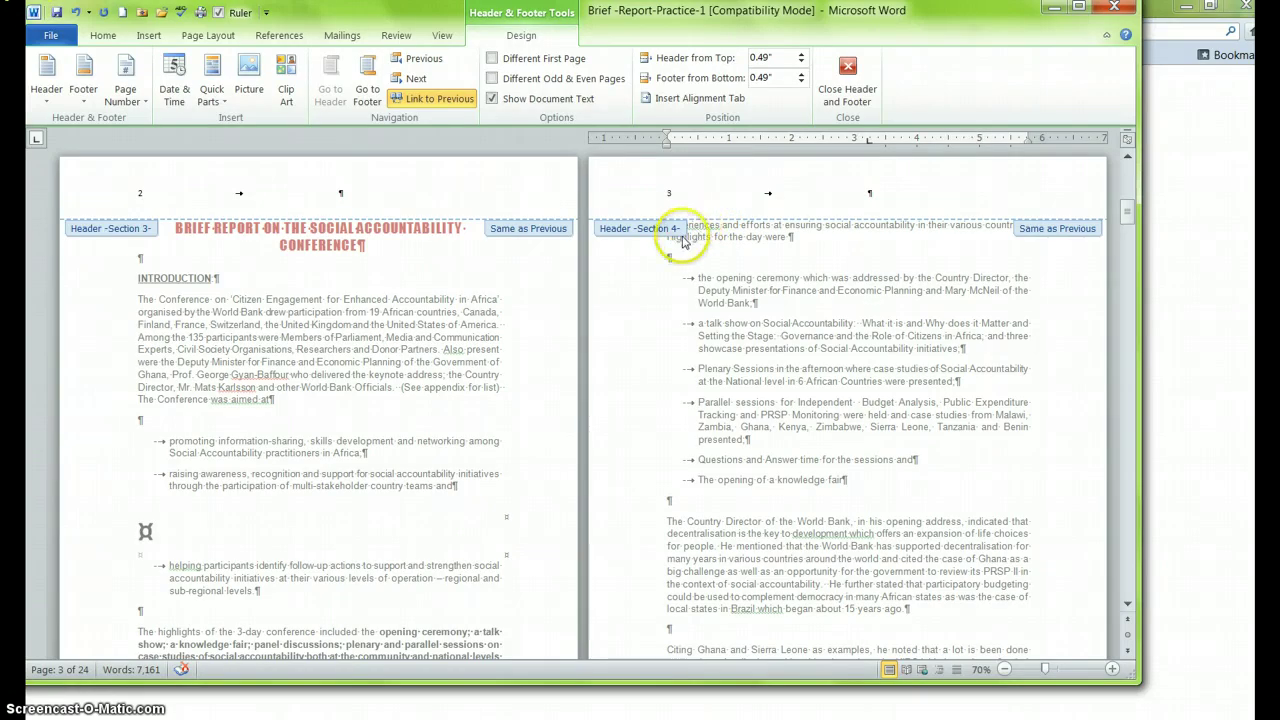
Delete the page number from the Section 2 header.
scroll(681, 236, "up", 10)
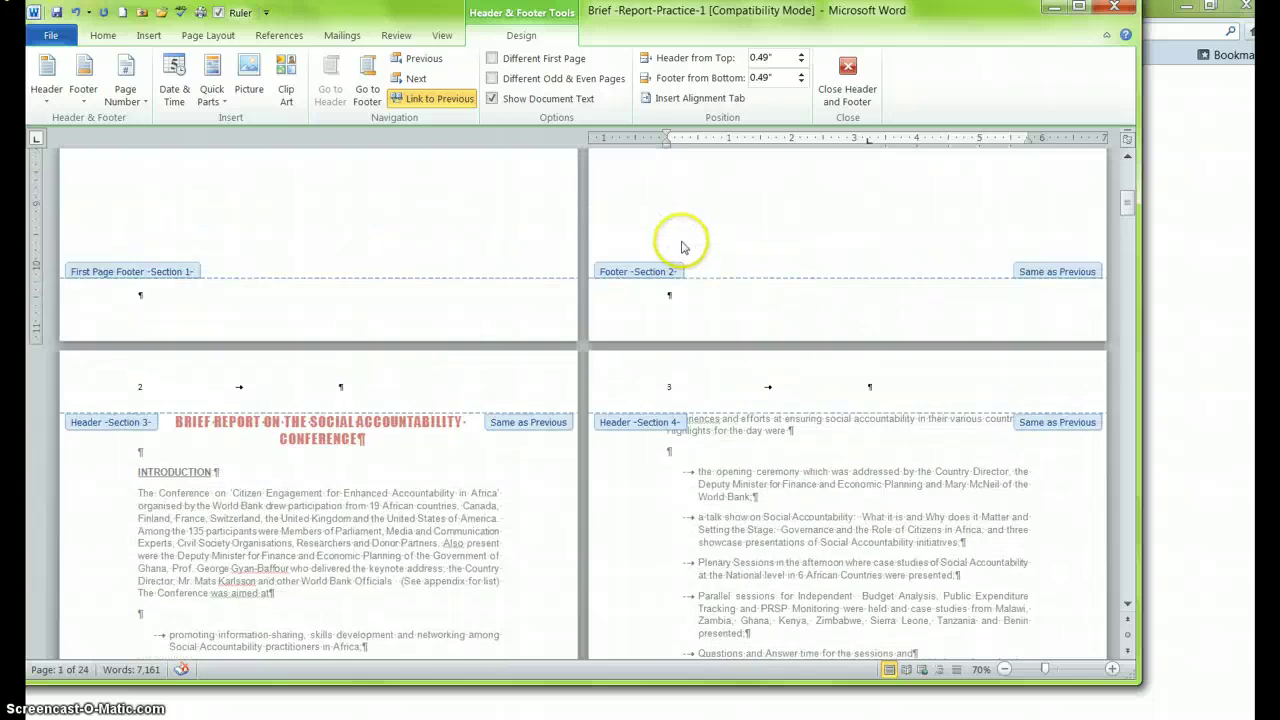
scroll(678, 248, "up", 2)
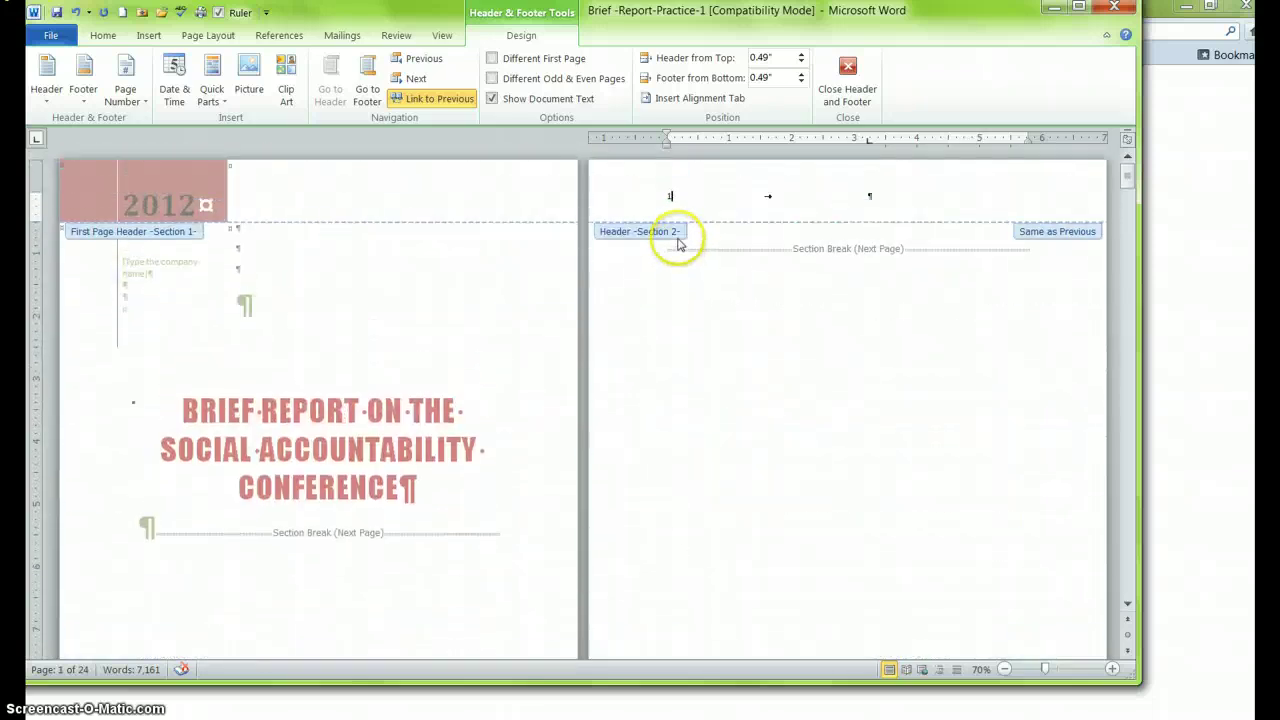
left_click(671, 195)
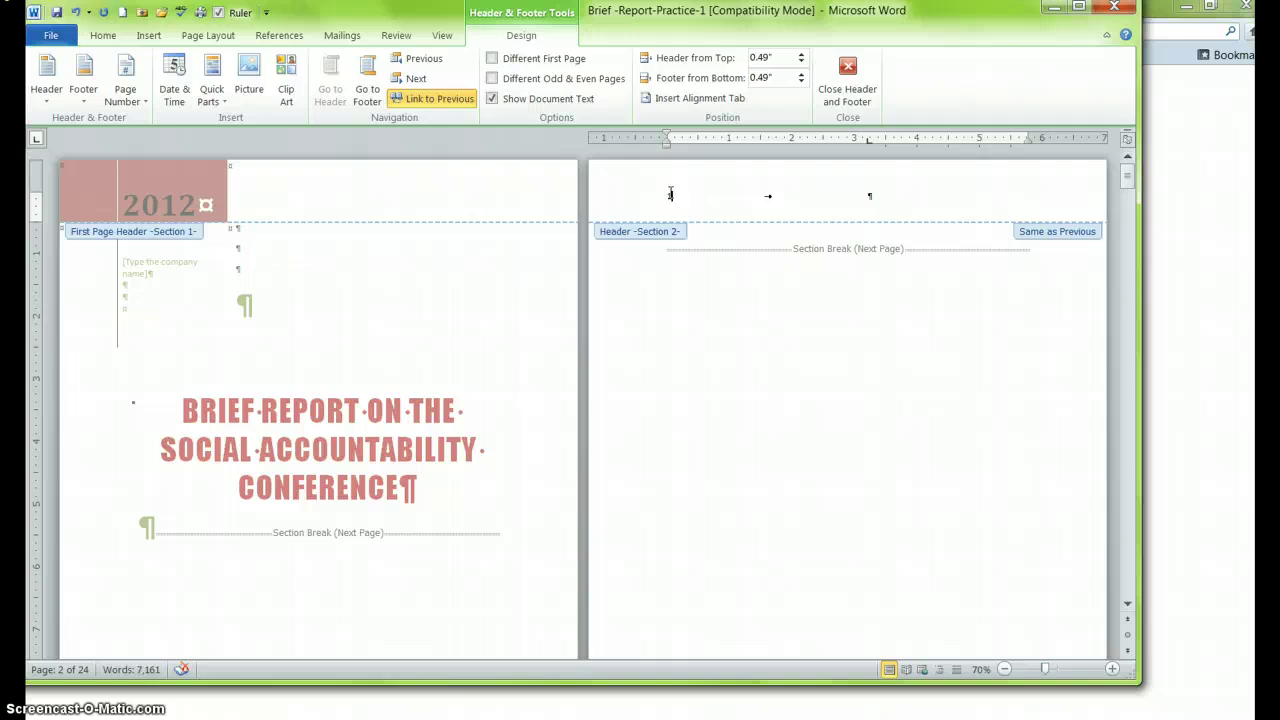
left_click(668, 193)
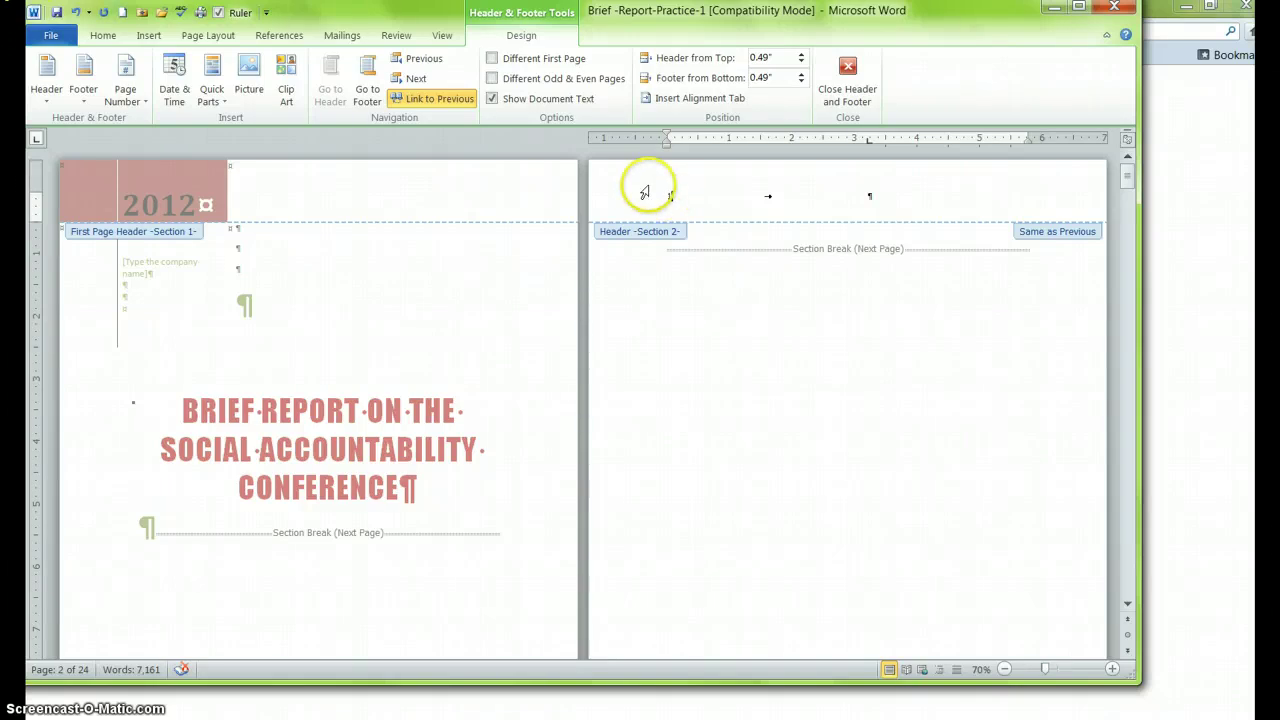
left_click(677, 193)
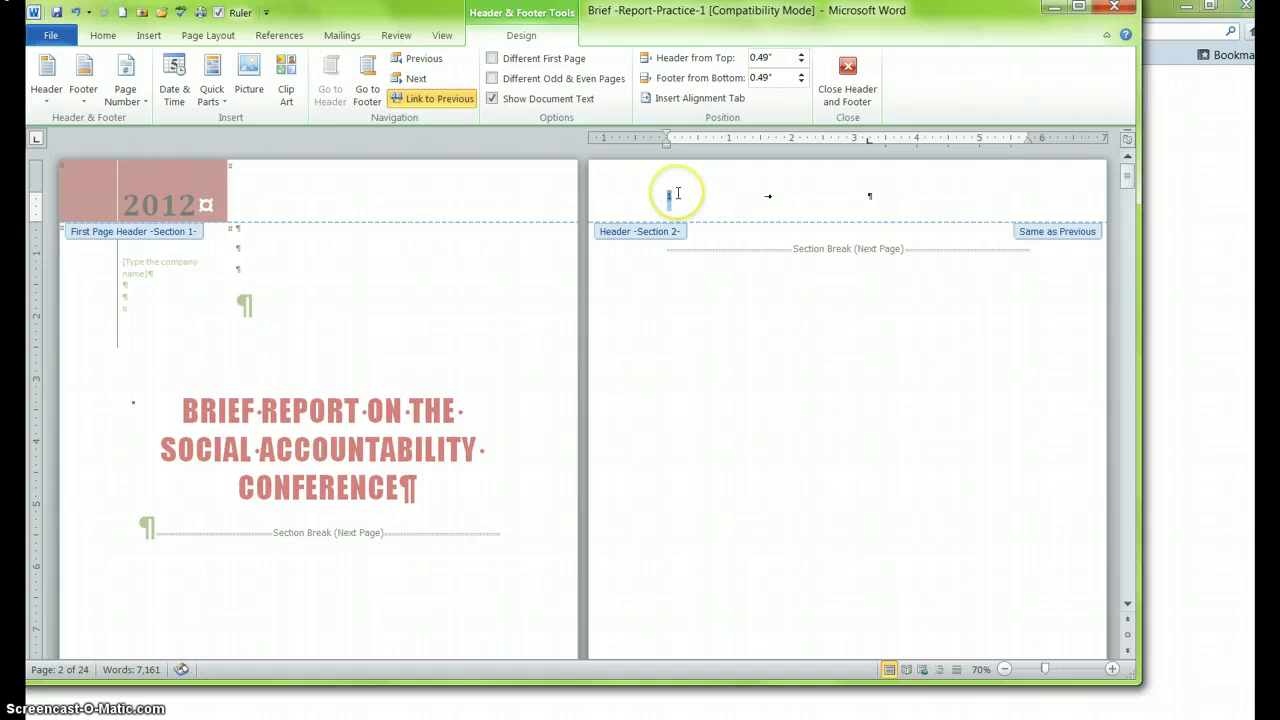
scroll(663, 434, "down", 8)
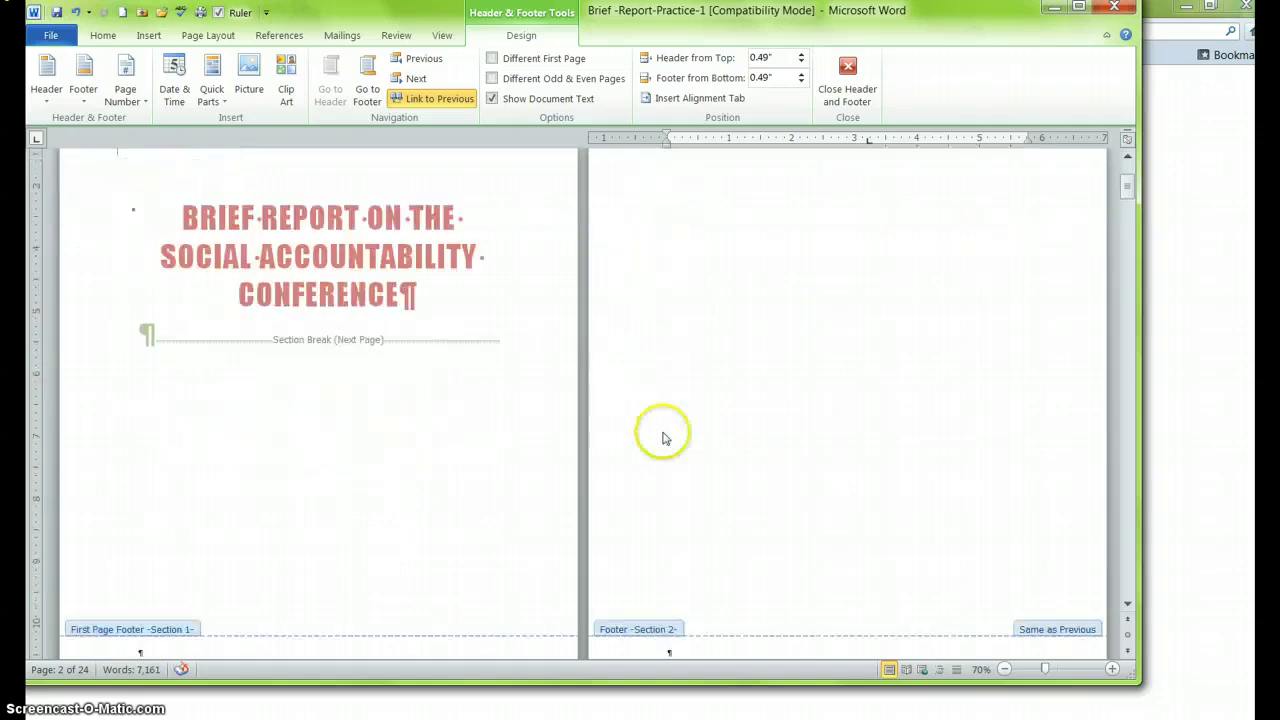
scroll(668, 447, "up", 8)
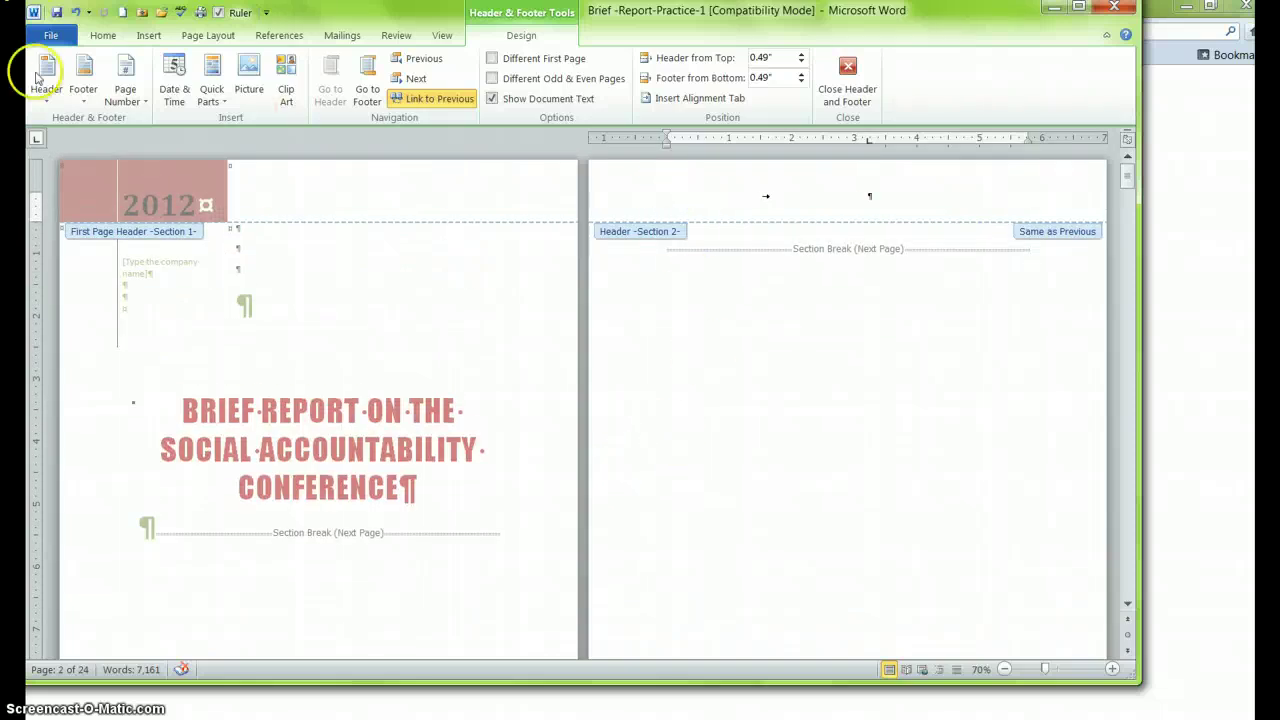
Reinsert the page number in the Section 2 header at the current position, using the Plain Number style.
left_click(125, 91)
mouse_move(229, 181)
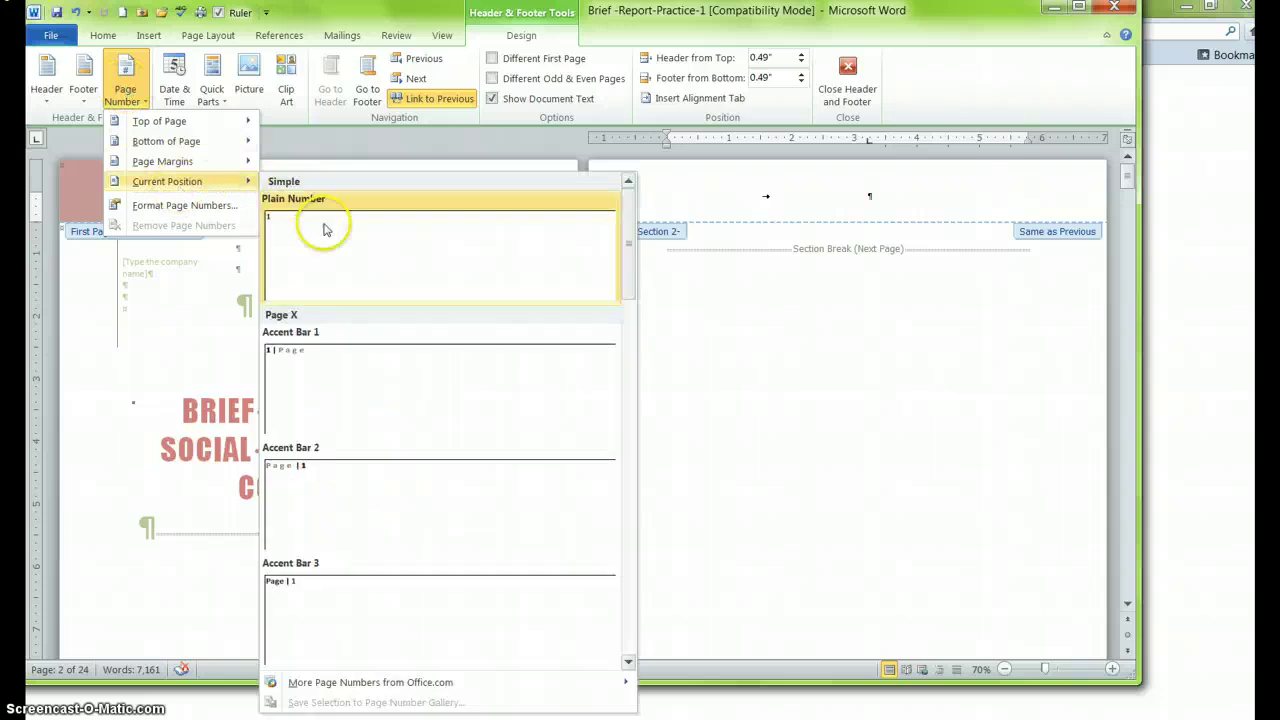
left_click(323, 226)
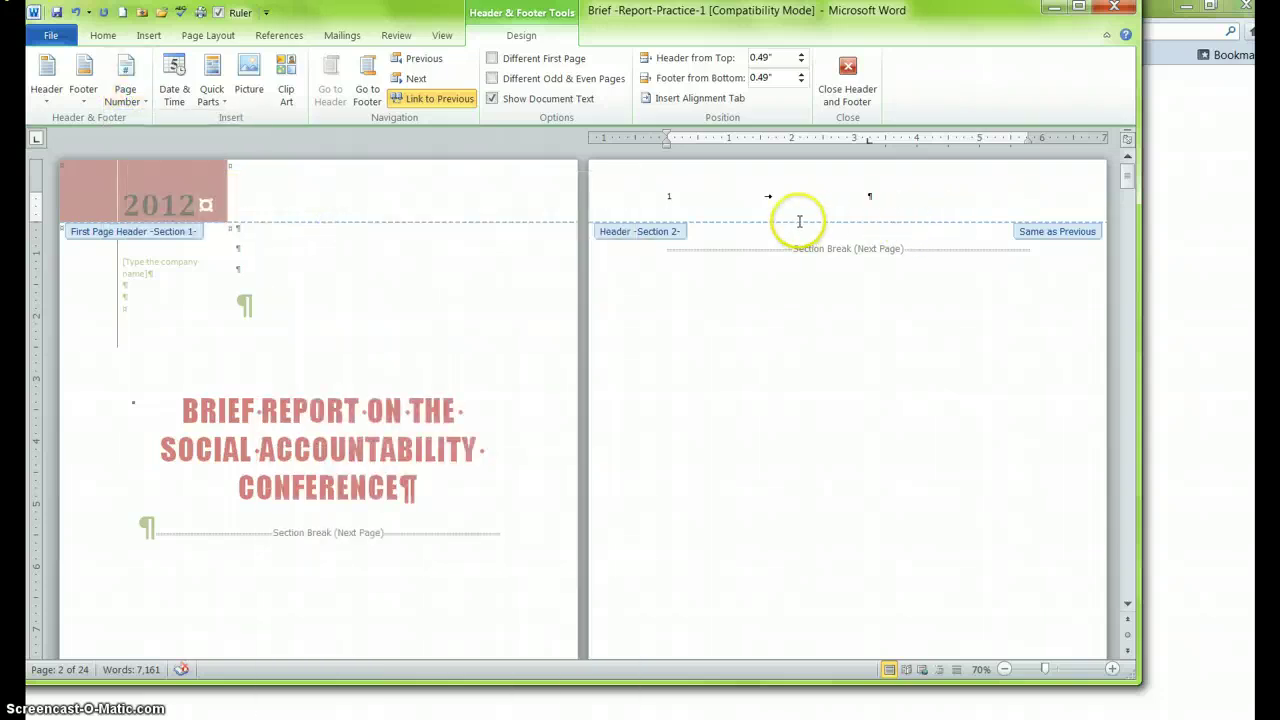
left_click(733, 201)
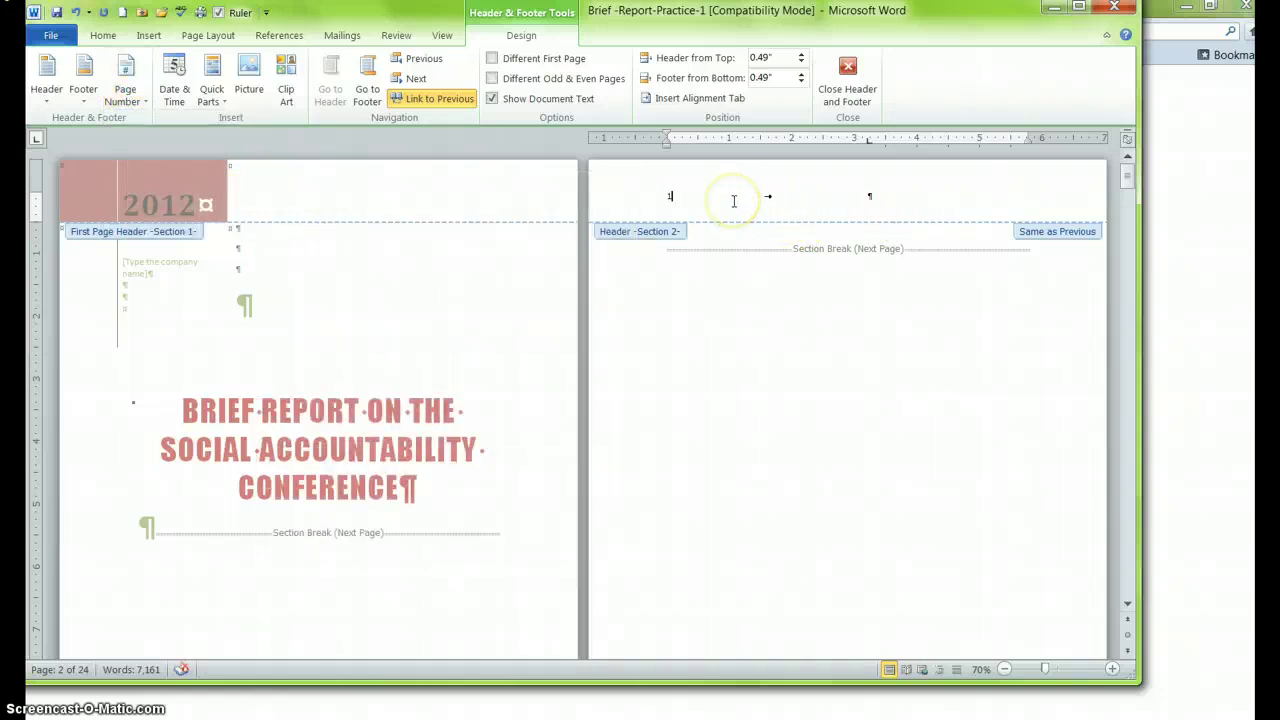
Turn off Link to Previous for the Section 2 and Section 3 headers and look over the Section 4 headers.
left_click(420, 100)
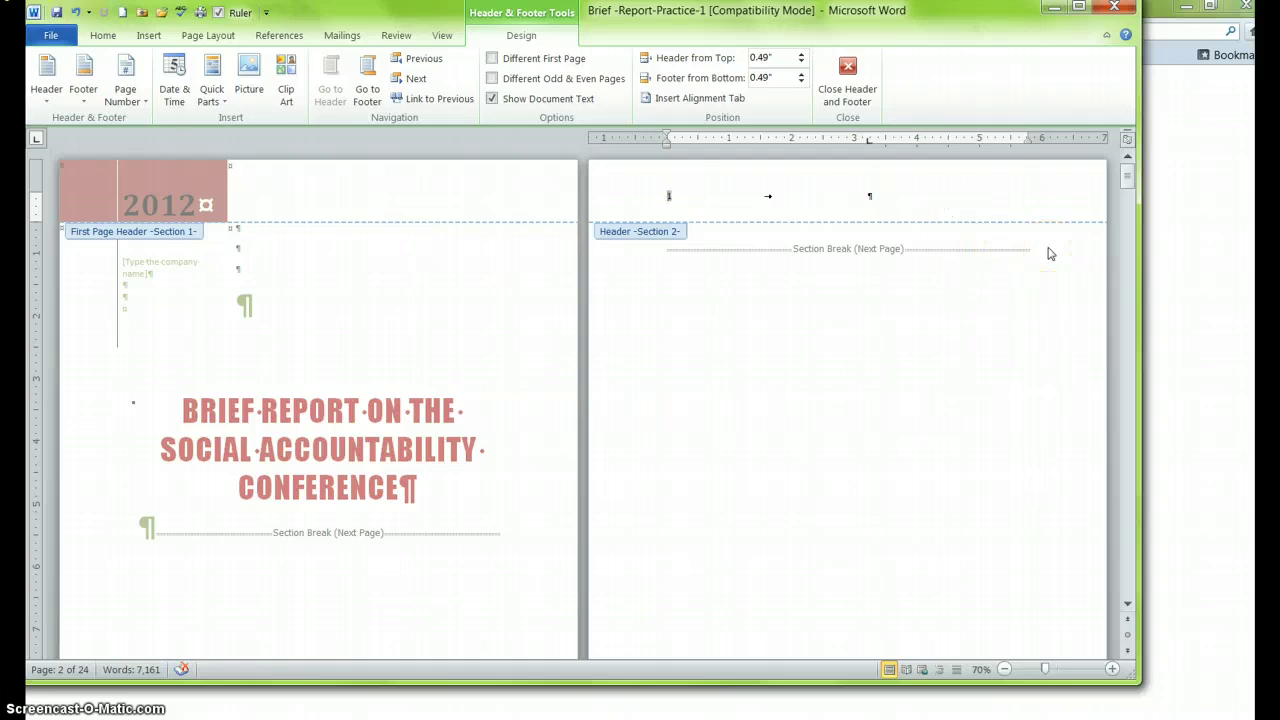
scroll(1040, 262, "down", 10)
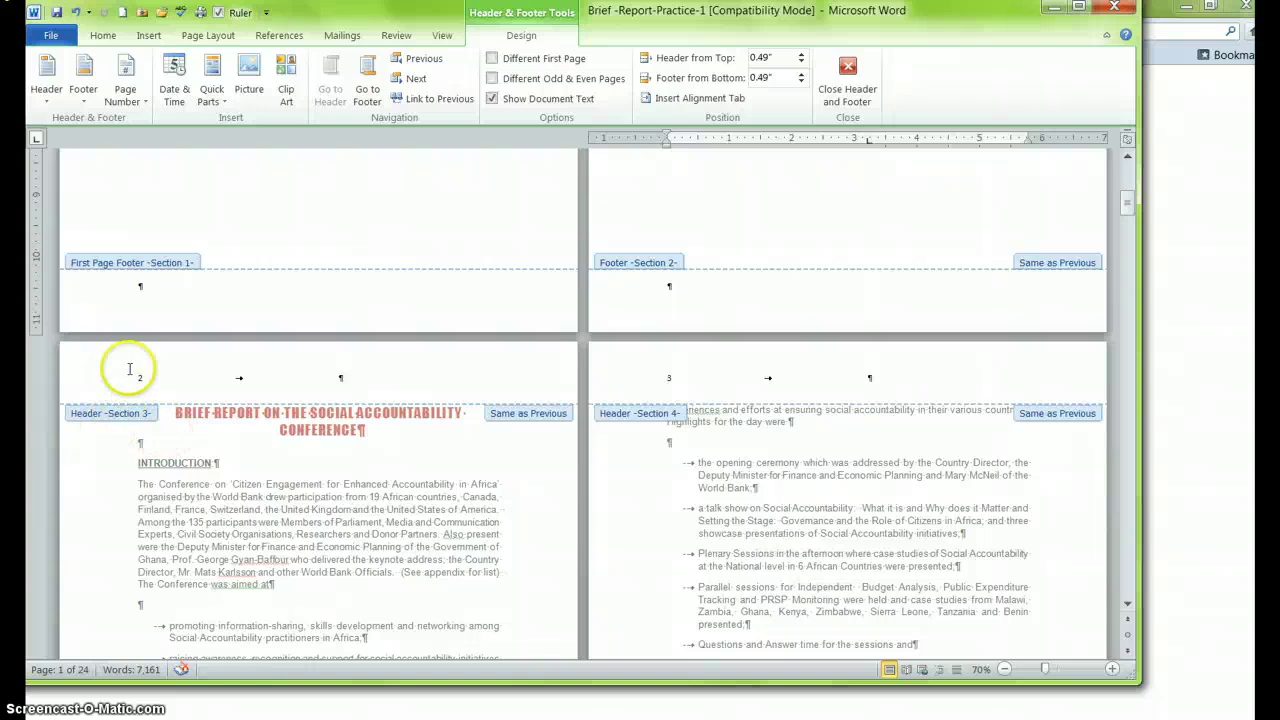
left_click(142, 384)
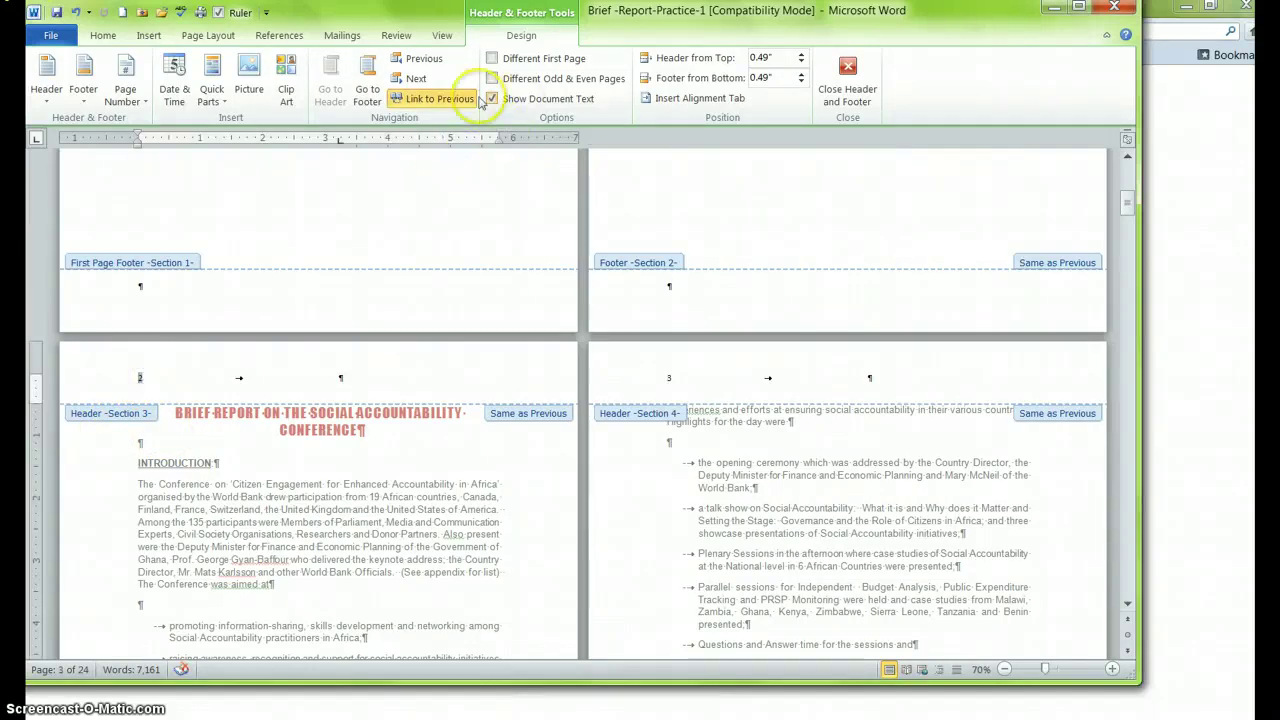
left_click(444, 100)
scroll(950, 675, "down", 6)
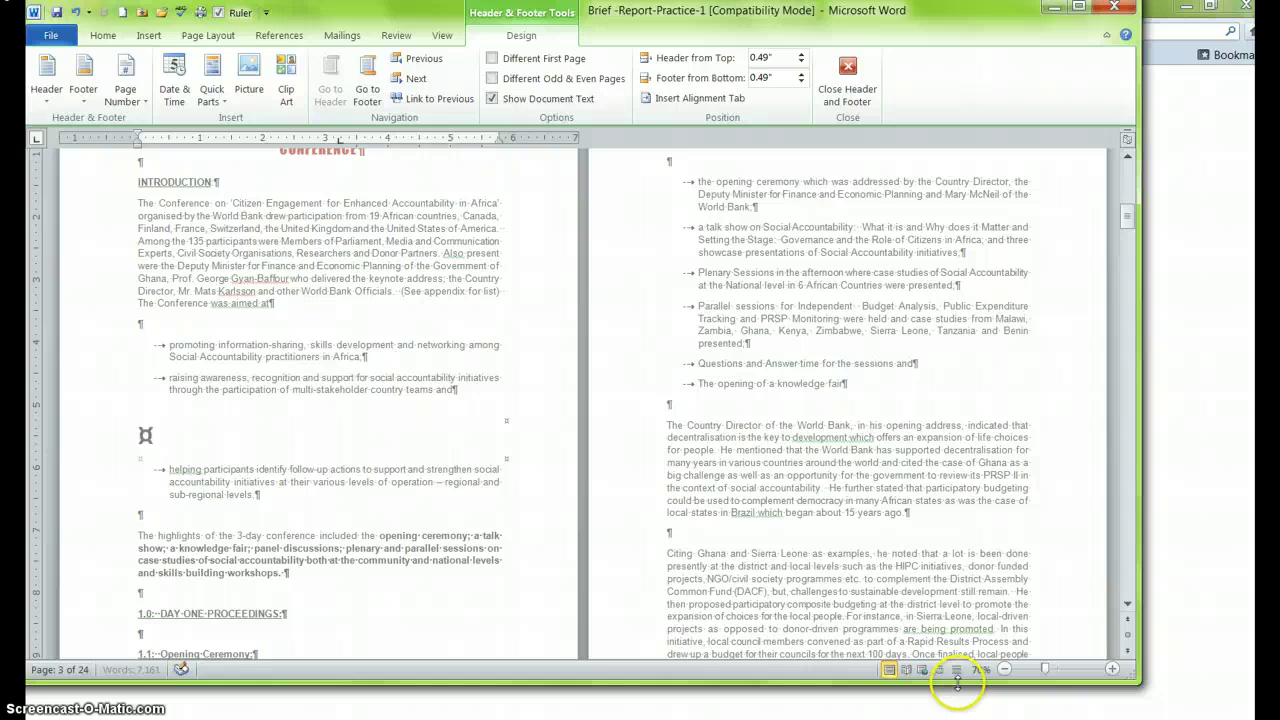
scroll(940, 665, "down", 3)
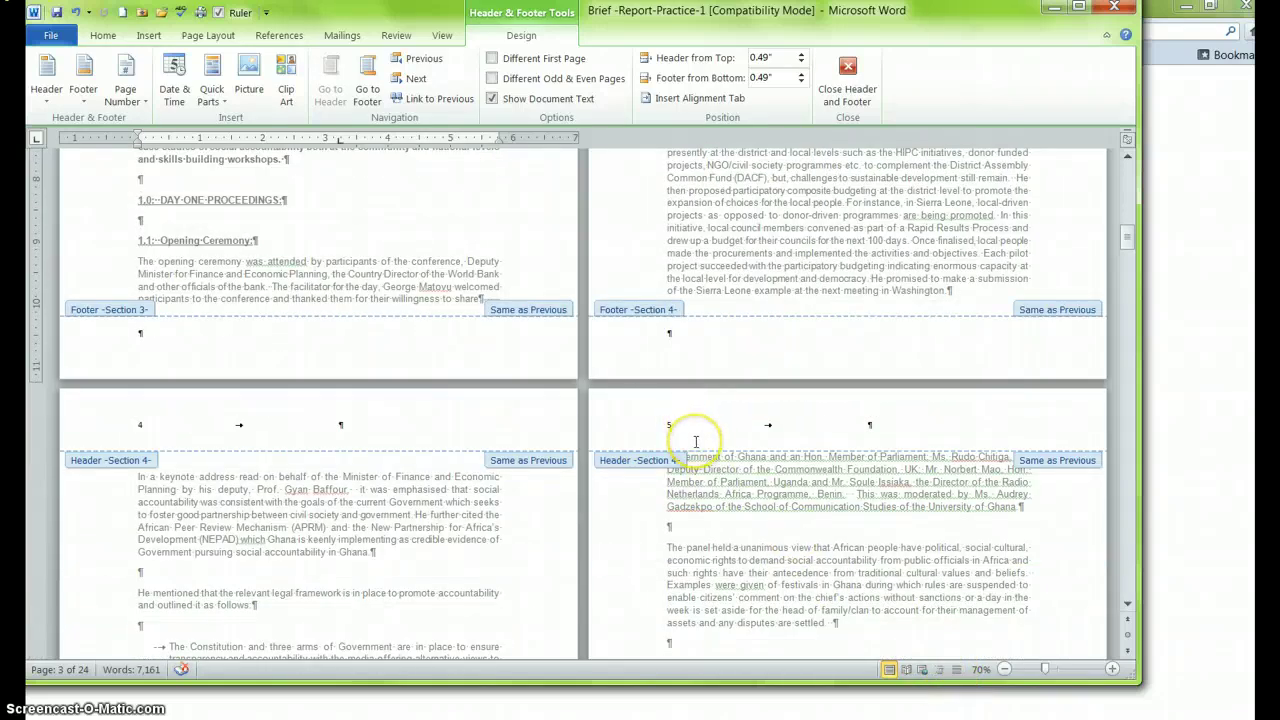
Turn off Link to Previous for the Section 4 header.
scroll(695, 441, "up", 8)
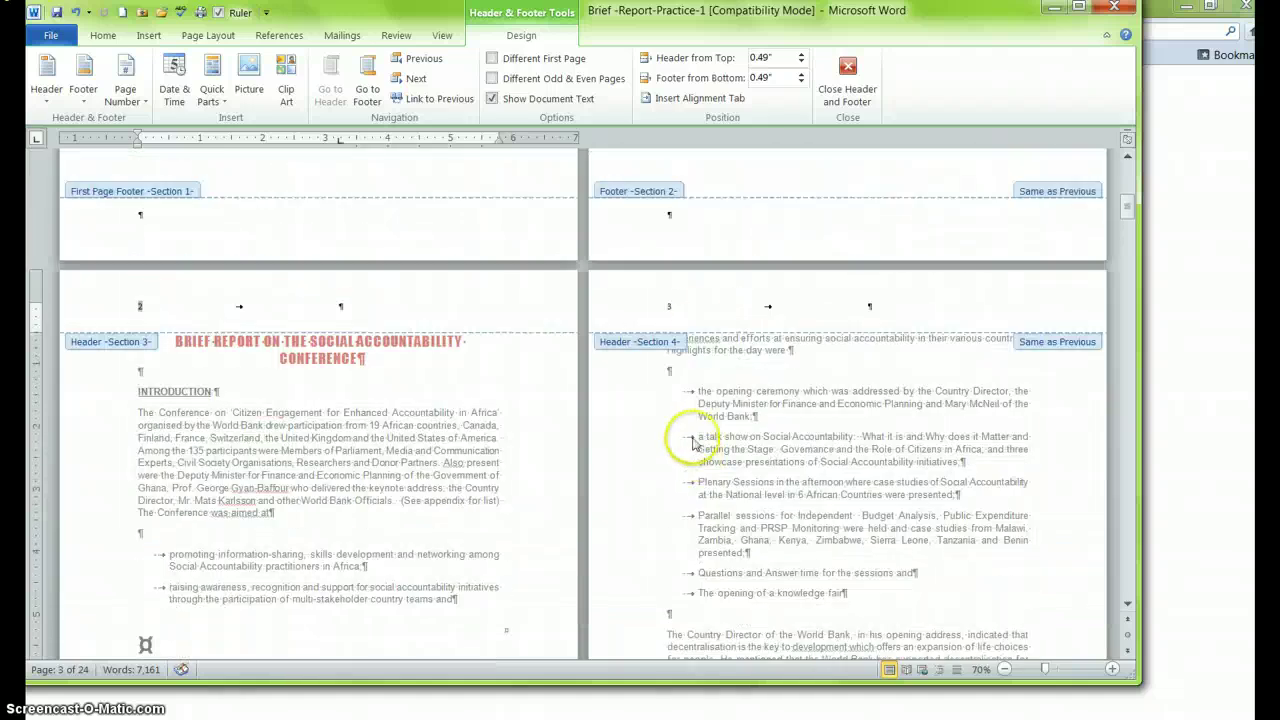
left_click(664, 307)
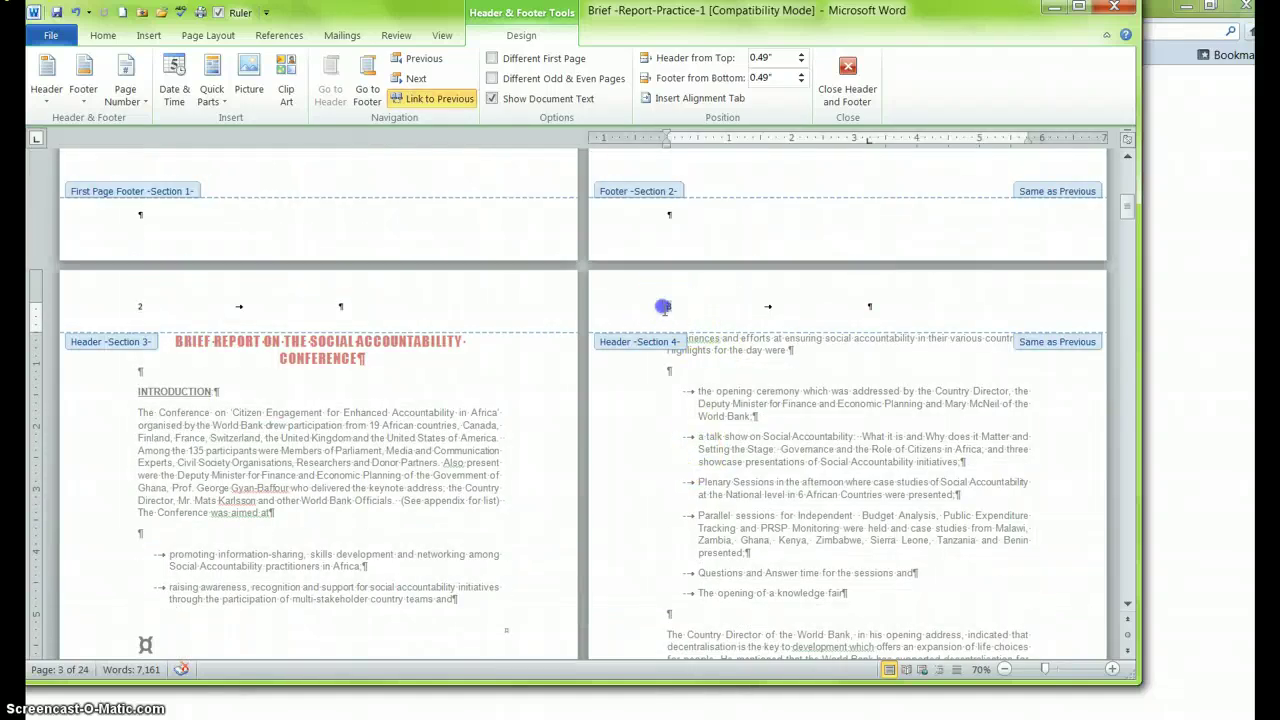
left_click(432, 98)
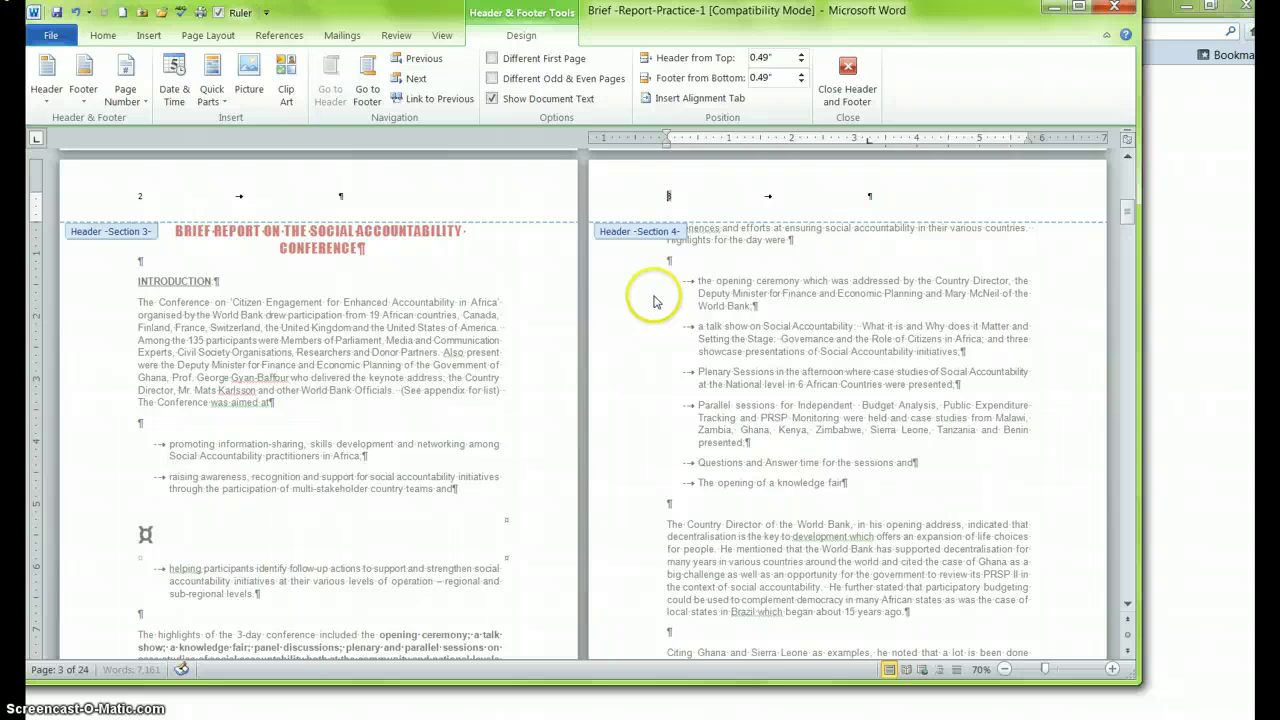
Check the page numbers and link status of the Section 3 and 4 headers, and select the page number in the Section 2 header.
left_click(672, 232)
scroll(668, 230, "down", 1)
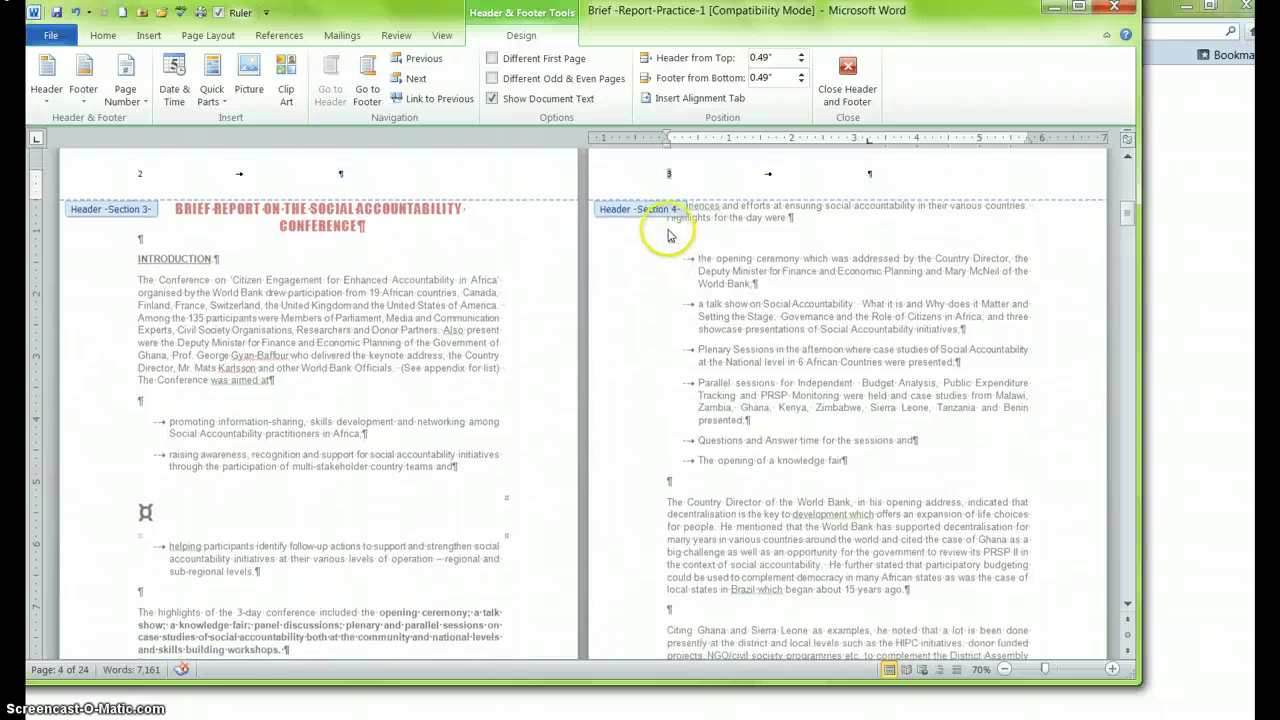
scroll(665, 229, "up", 2)
scroll(668, 235, "down", 3)
scroll(672, 248, "down", 5)
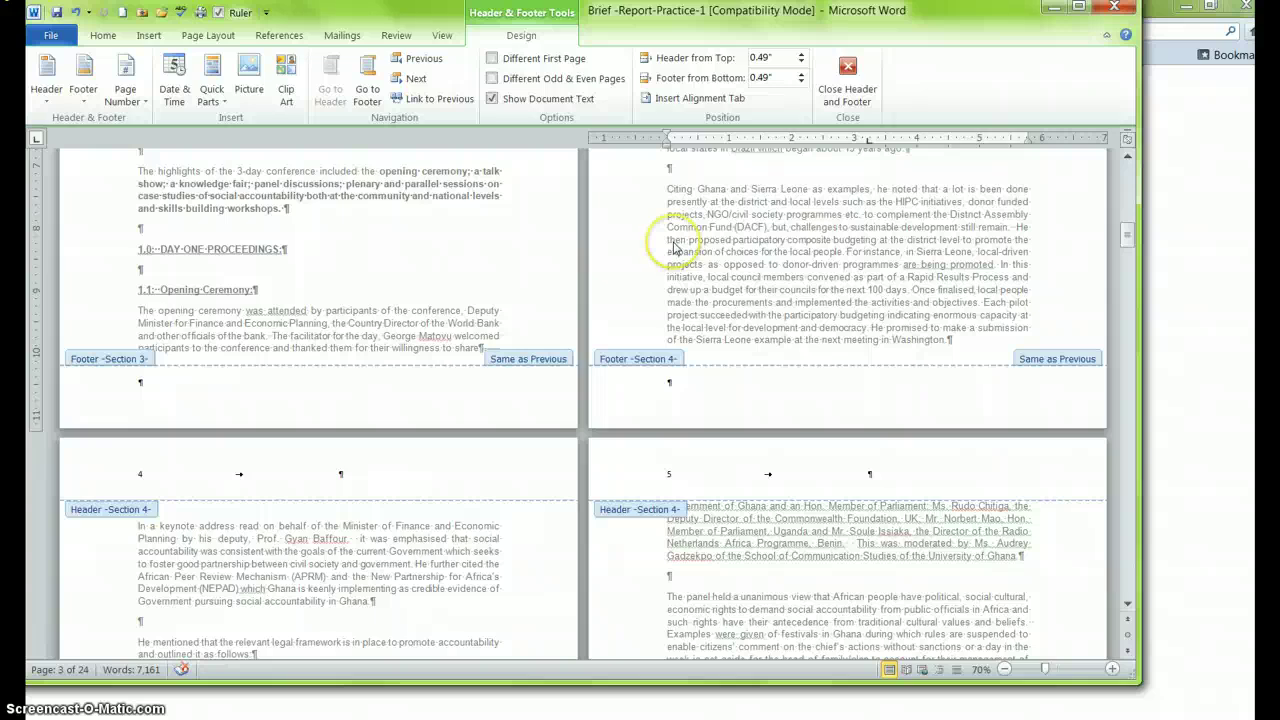
scroll(673, 246, "up", 6)
scroll(672, 244, "up", 8)
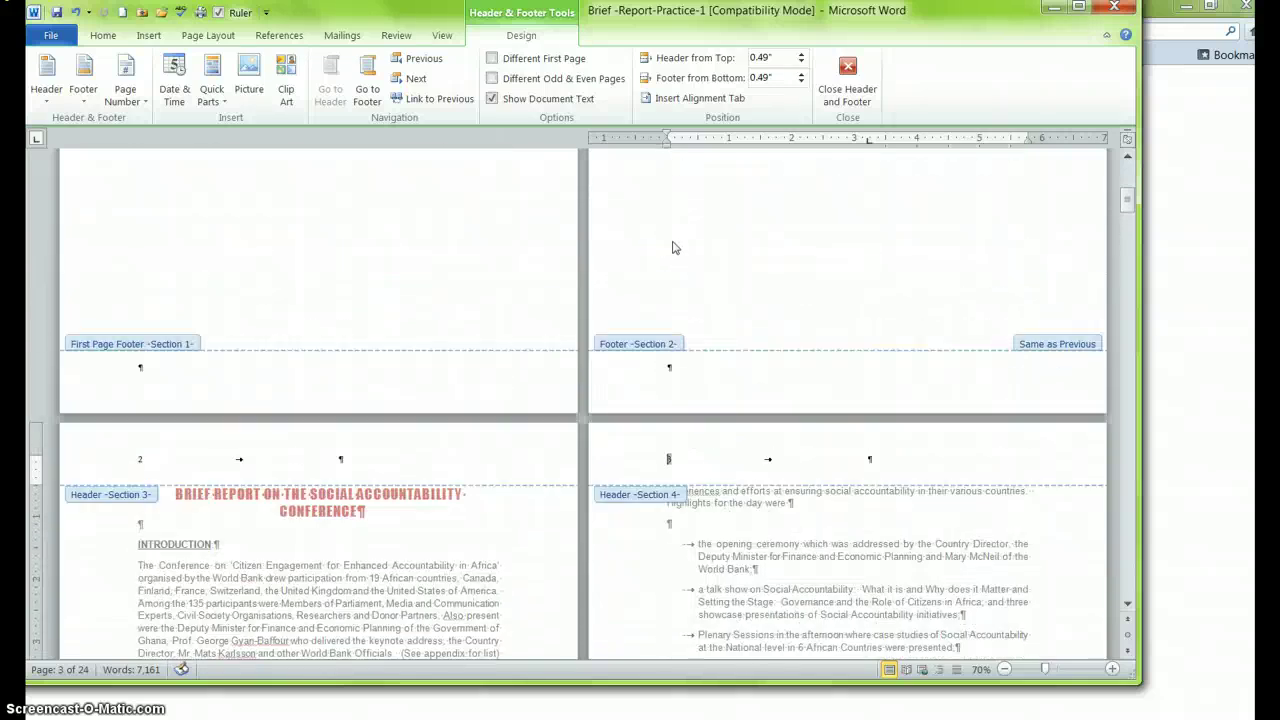
left_click(677, 234)
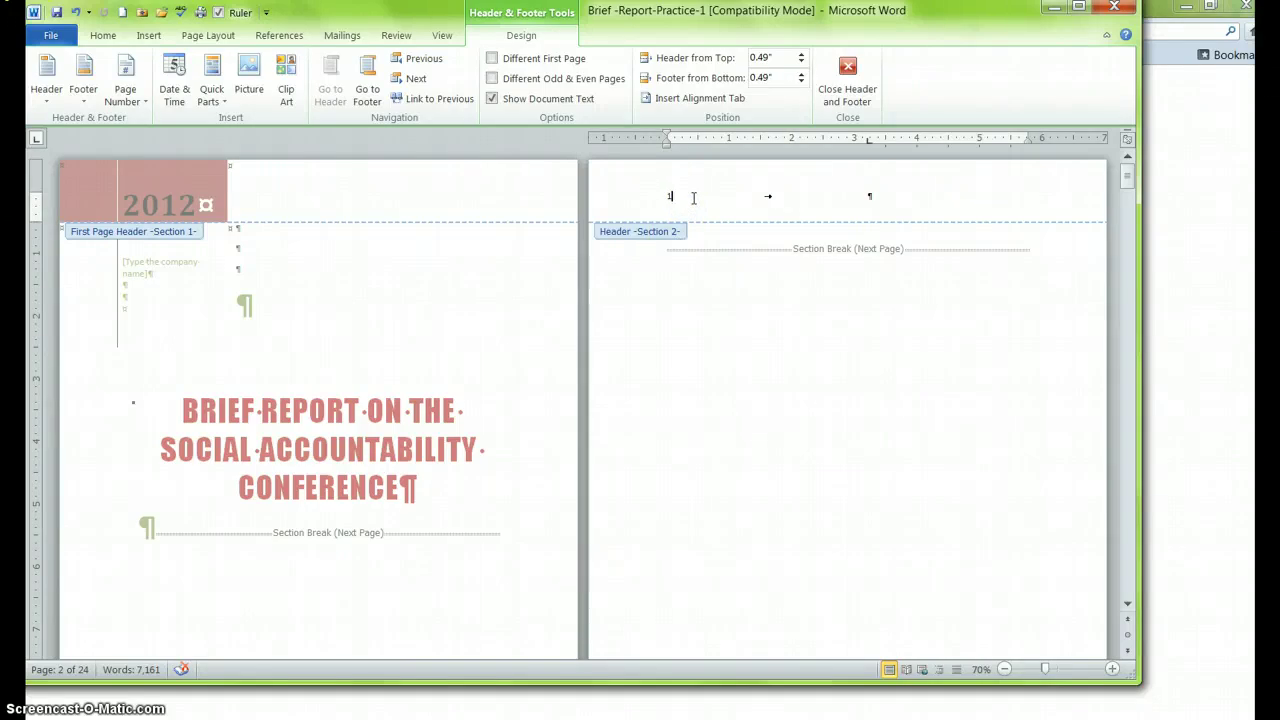
key("shift+Left")
left_click(693, 198)
Delete the page number from the Section 3 header.
scroll(690, 202, "down", 6)
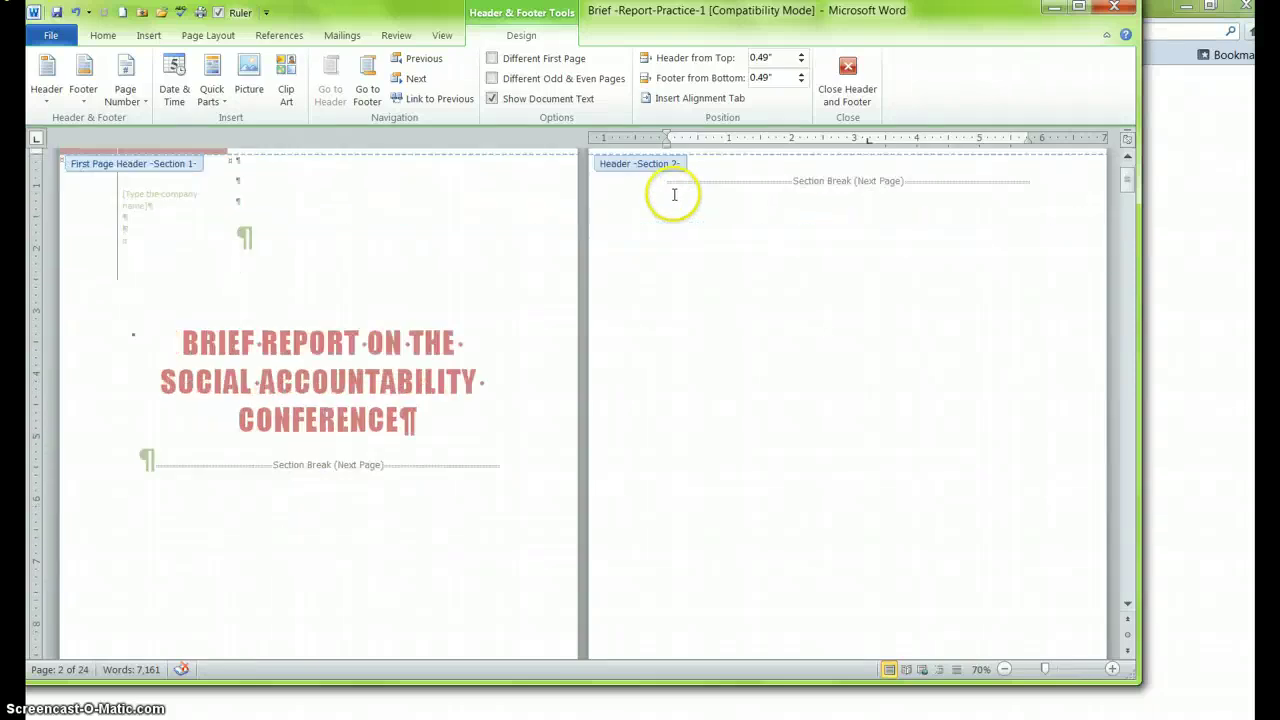
scroll(571, 277, "down", 2)
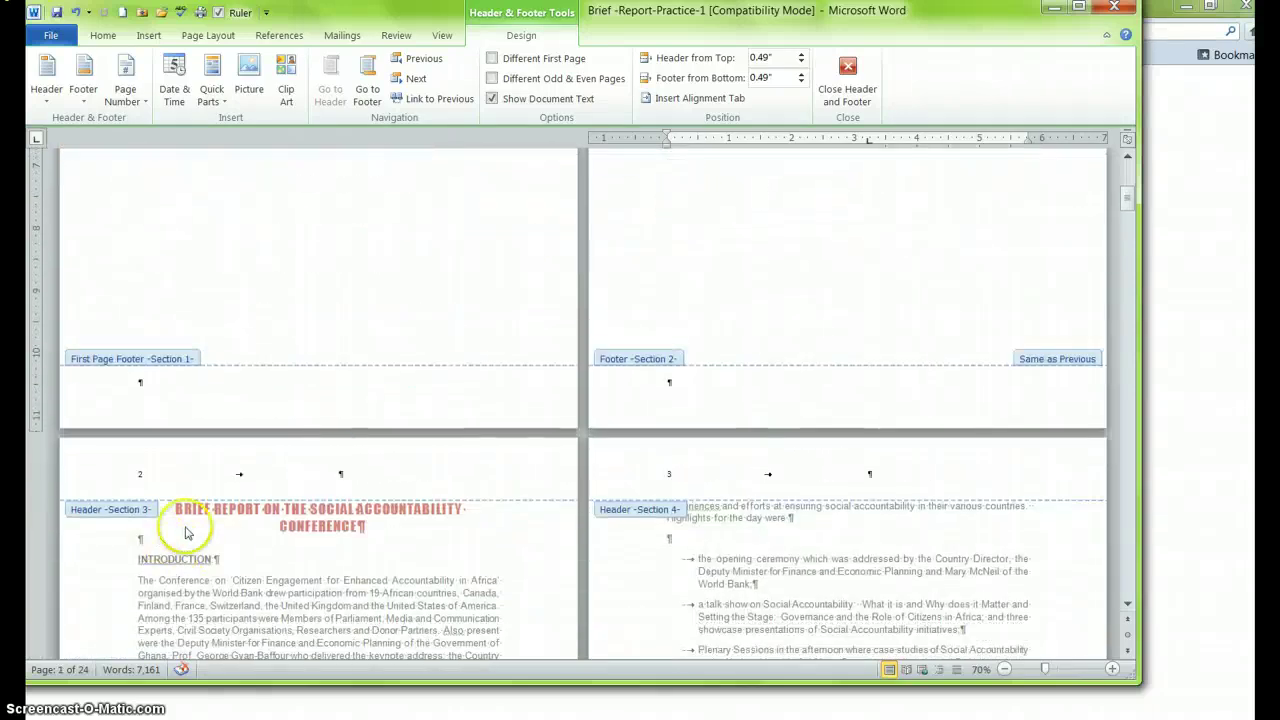
left_click(150, 473)
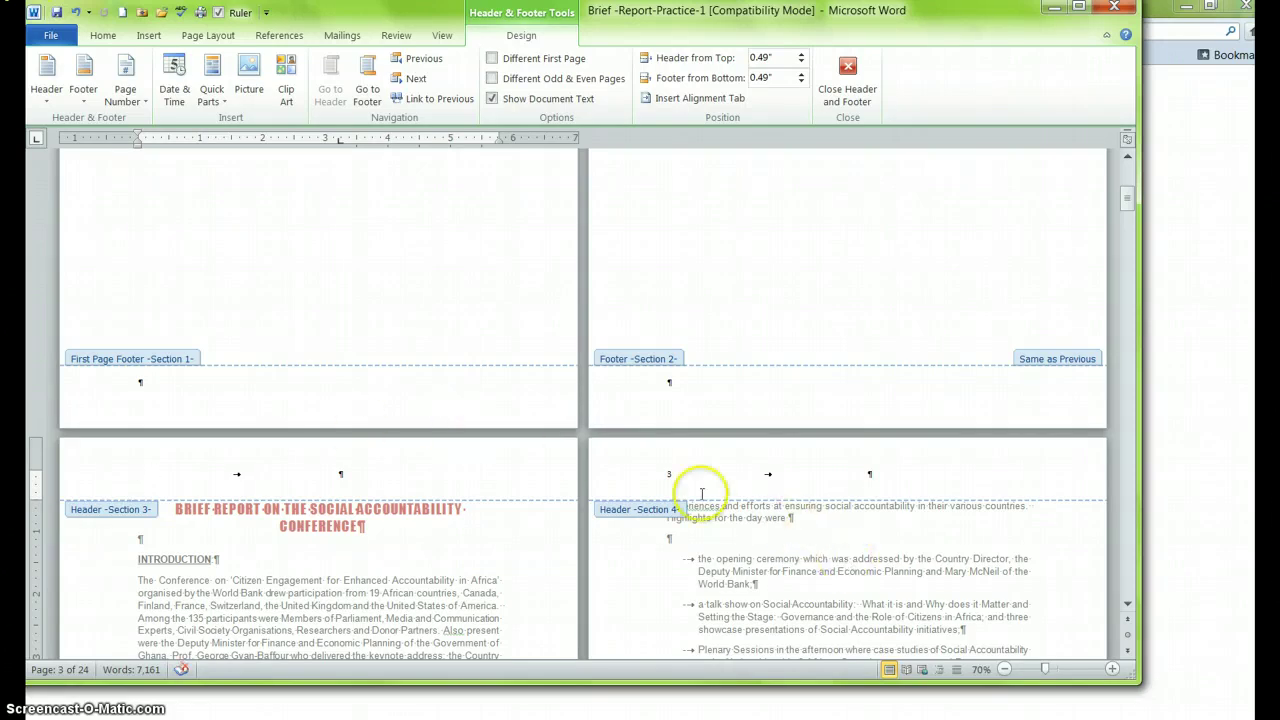
Select the page number in the Section 4 header.
left_click(664, 476)
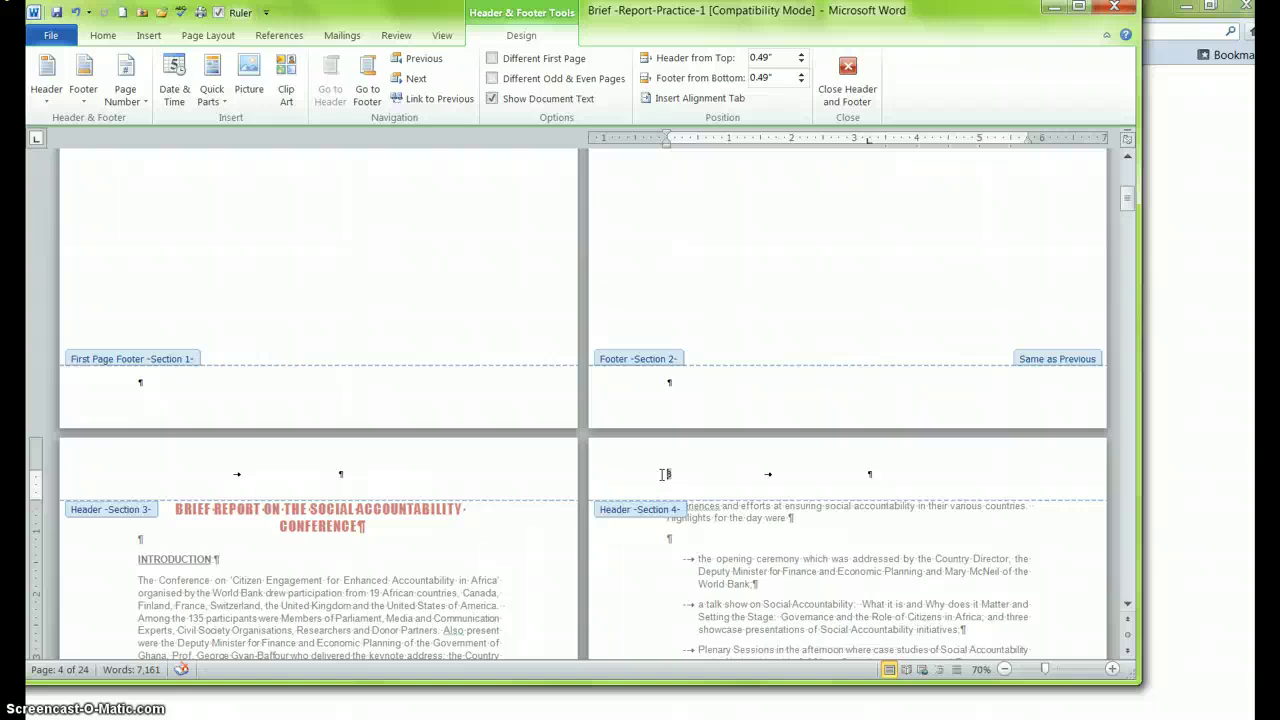
left_click(726, 473)
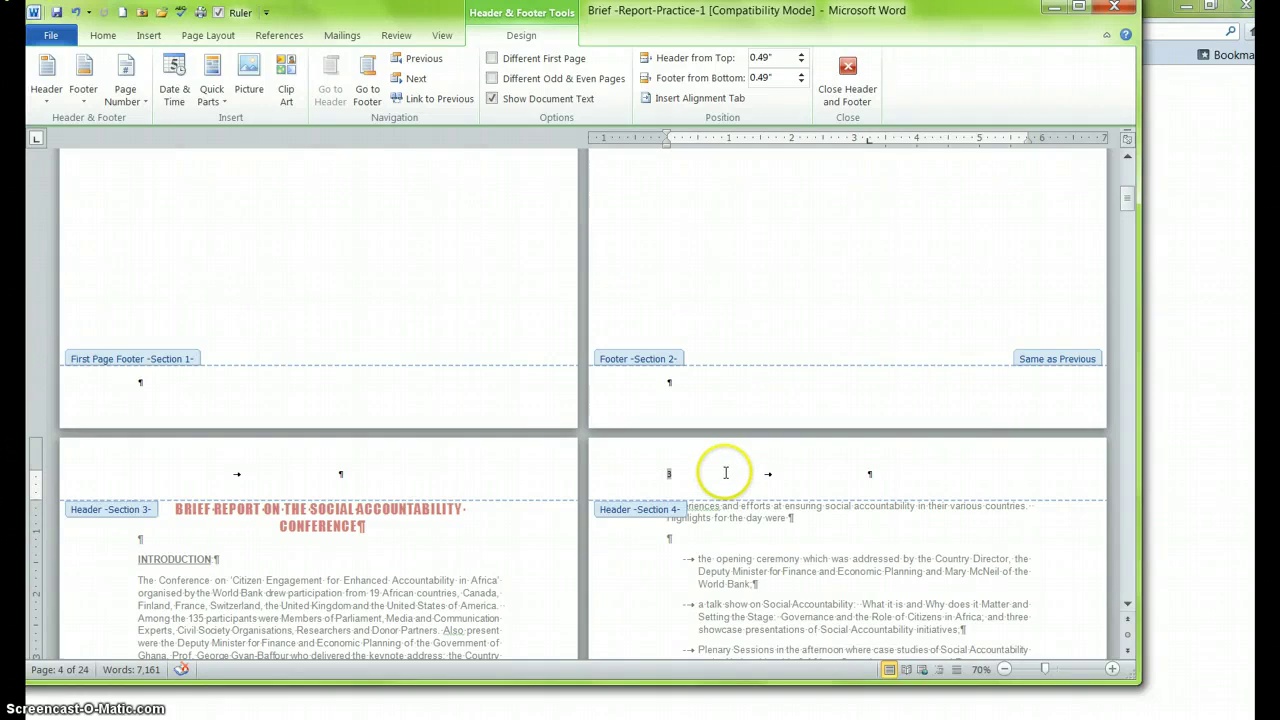